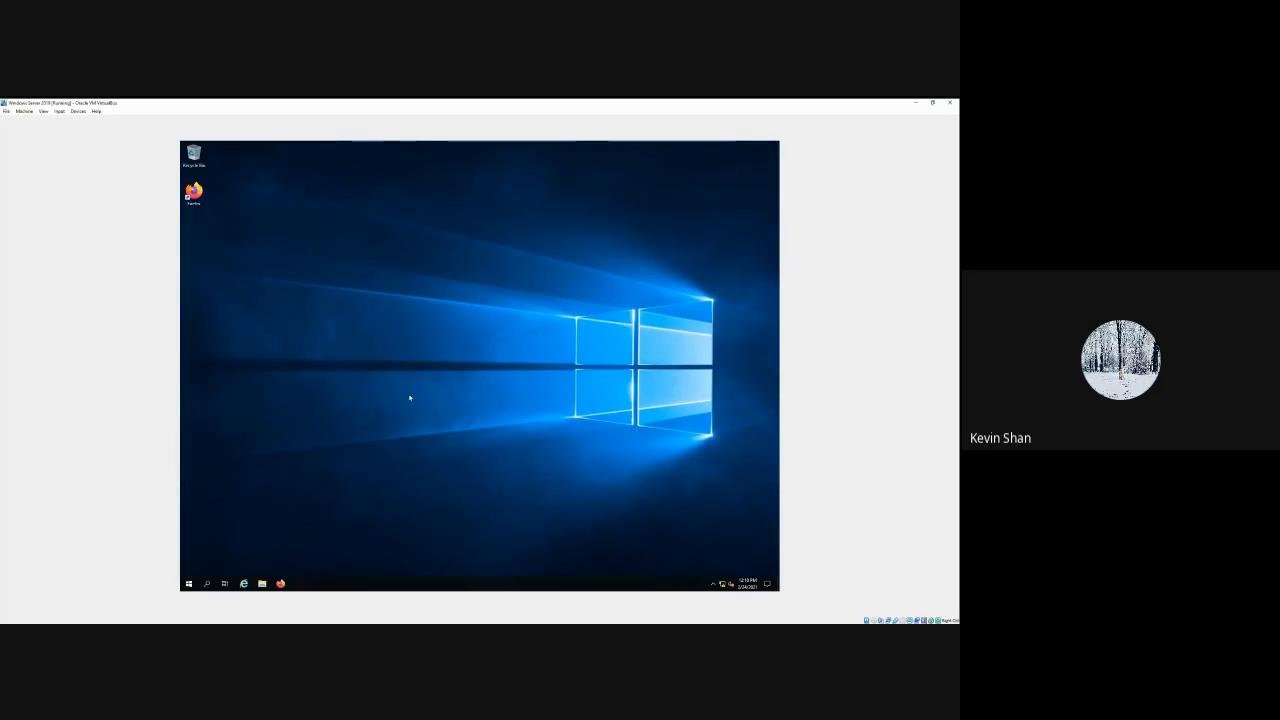
# Step: Open Server Manager on the Windows Server virtual machine and dismiss the Windows Admin Center message
pyautogui.press('super')
pyautogui.write('server')
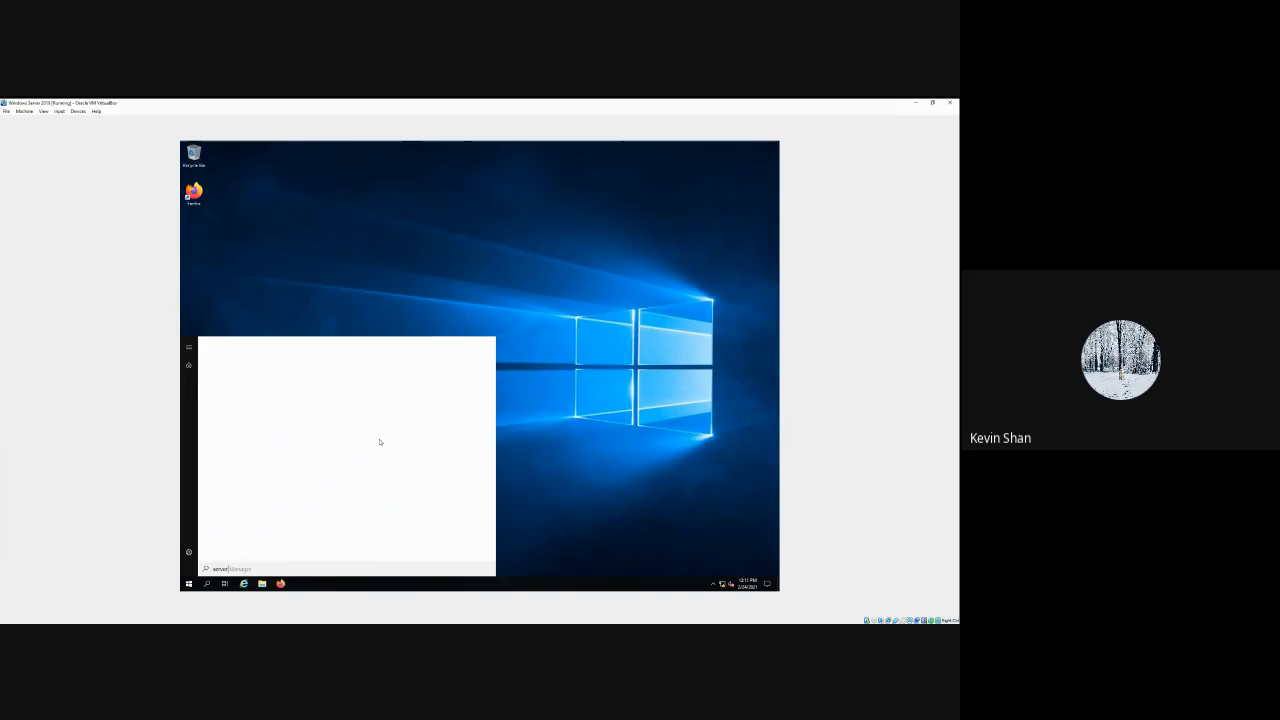
pyautogui.click(268, 378)
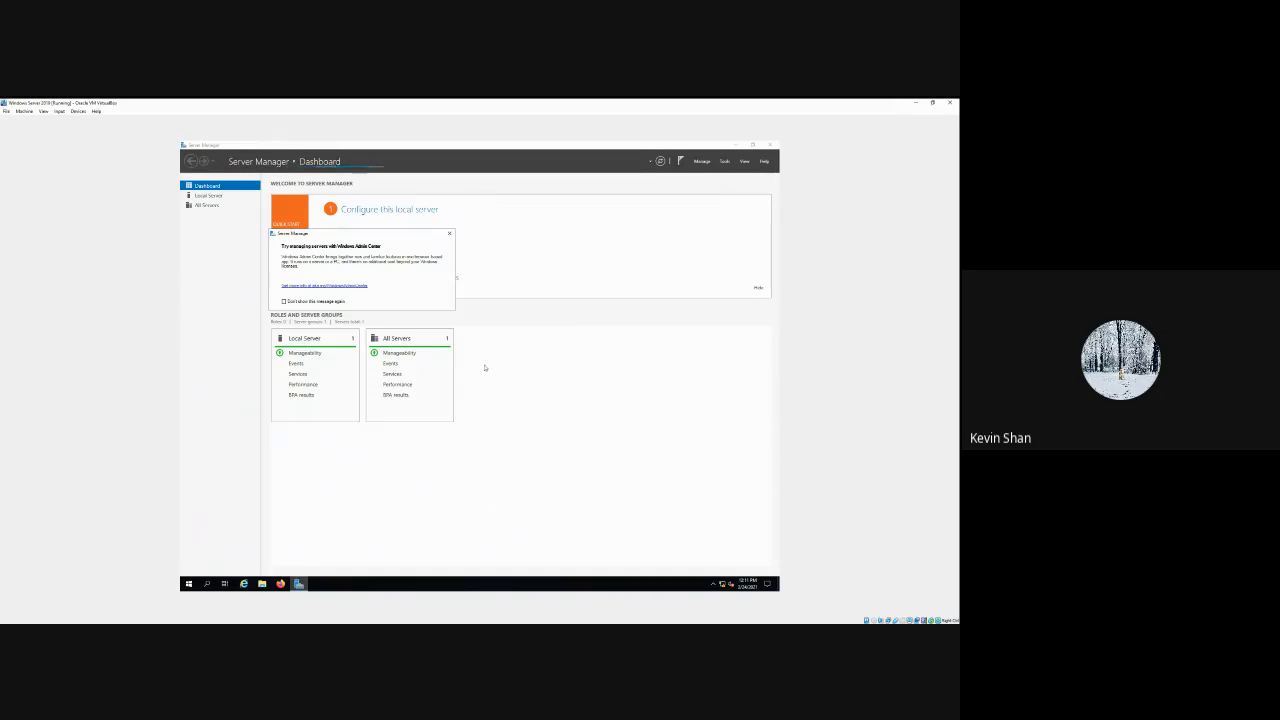
pyautogui.click(449, 233)
# Step: Review the server selection, server roles and features pages of the Add Roles and Features Wizard, and exit it without installing anything
pyautogui.click(368, 236)
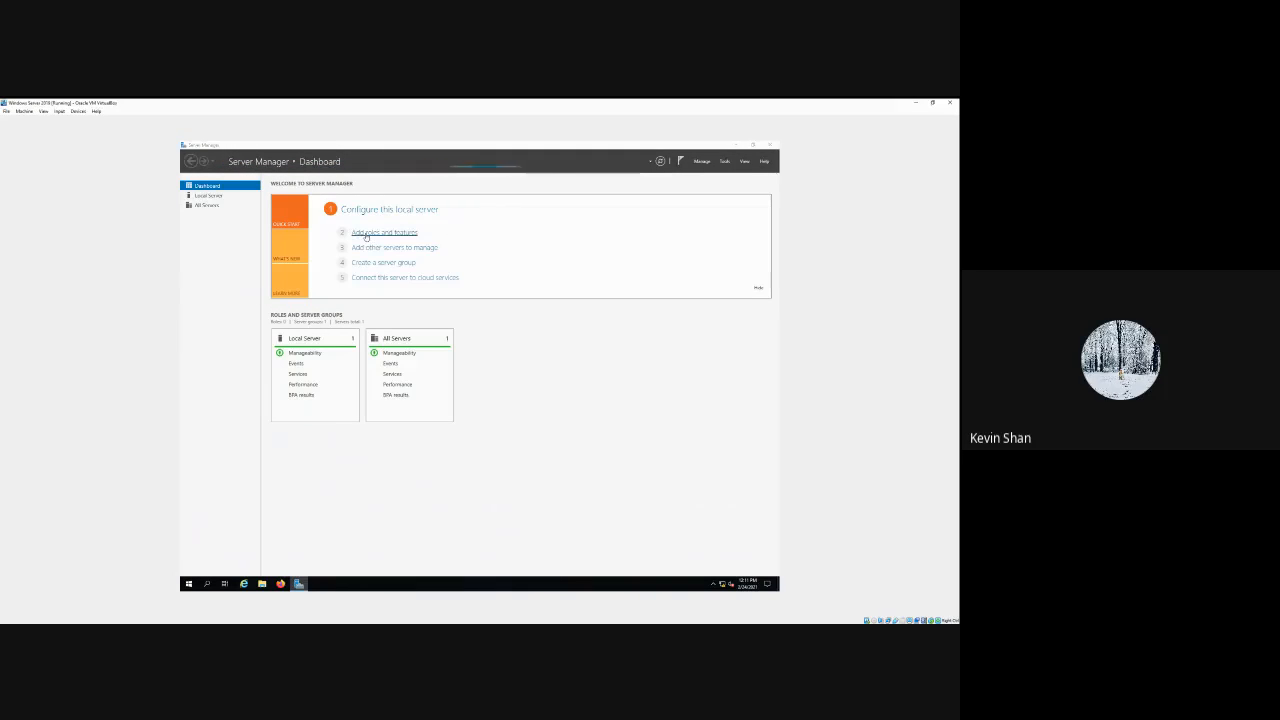
pyautogui.click(340, 293)
pyautogui.click(330, 303)
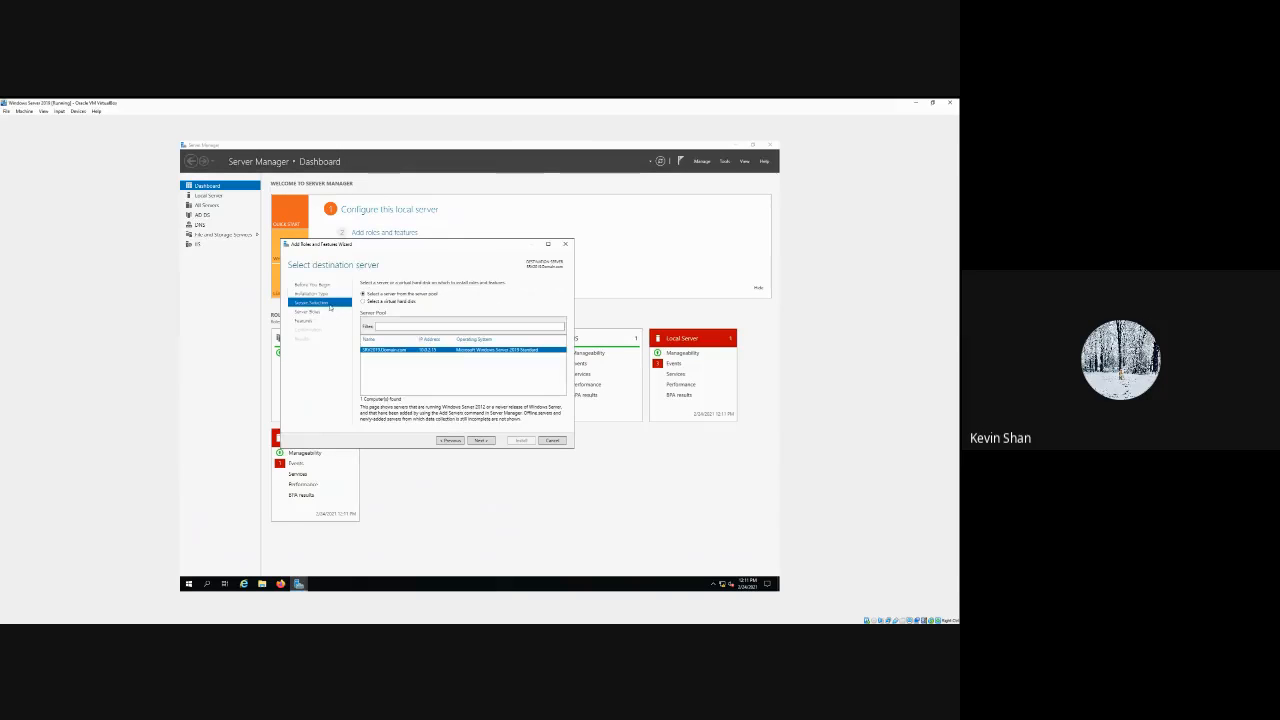
pyautogui.click(478, 440)
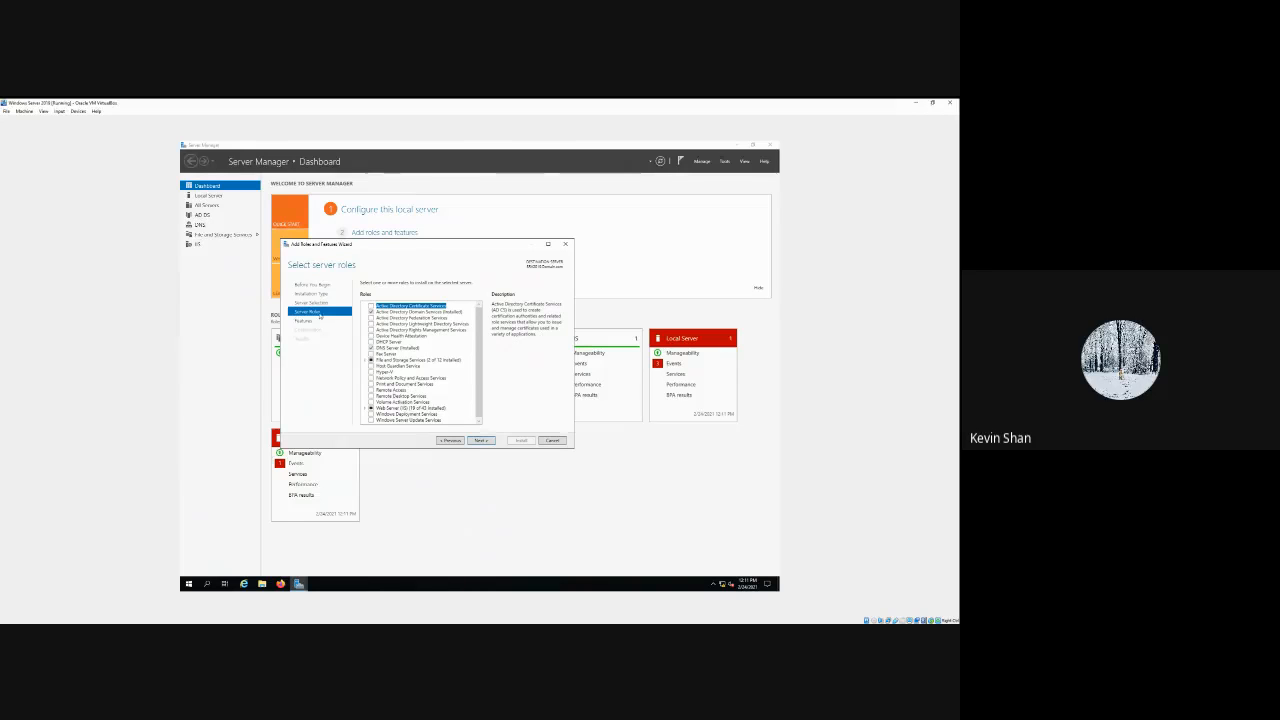
pyautogui.click(300, 321)
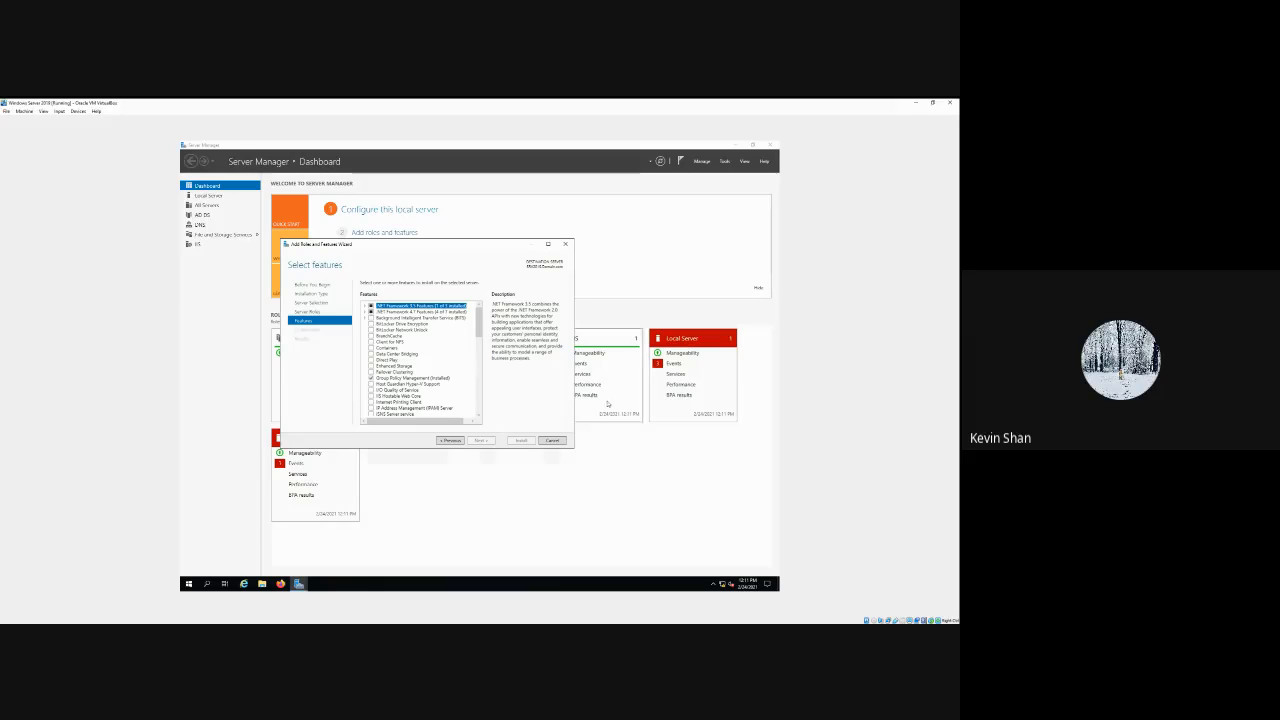
pyautogui.click(317, 312)
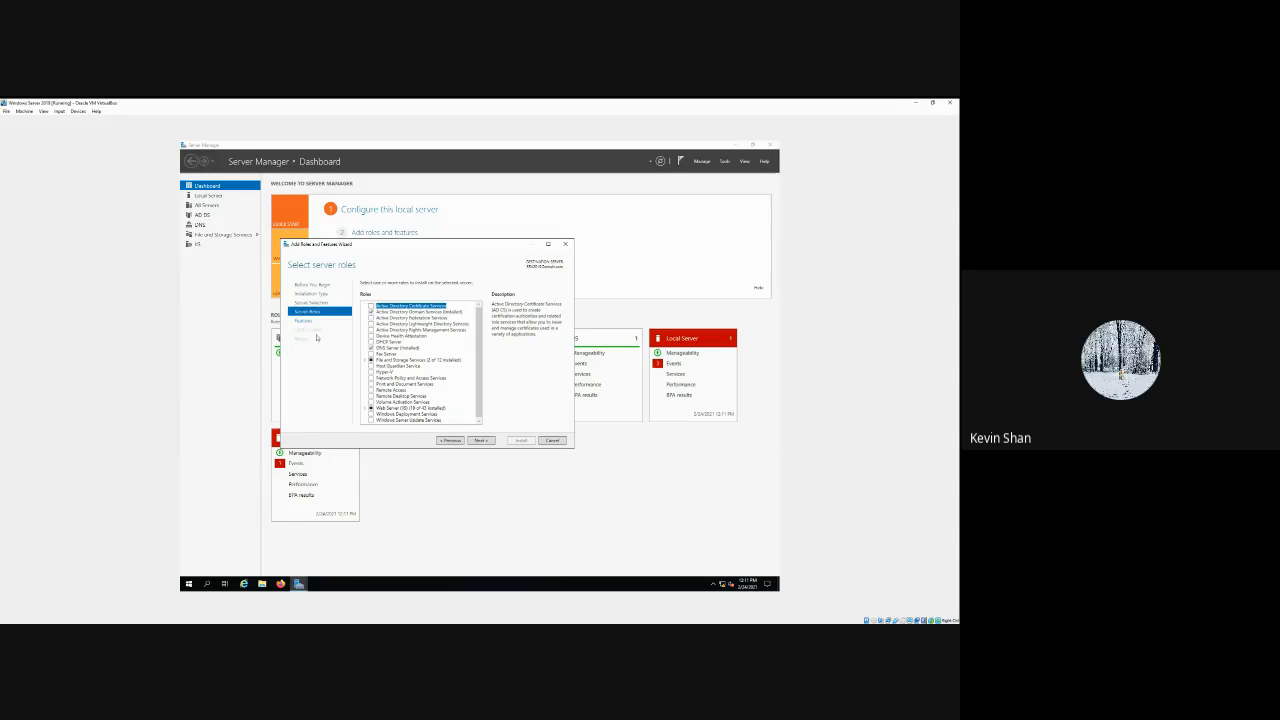
pyautogui.click(482, 441)
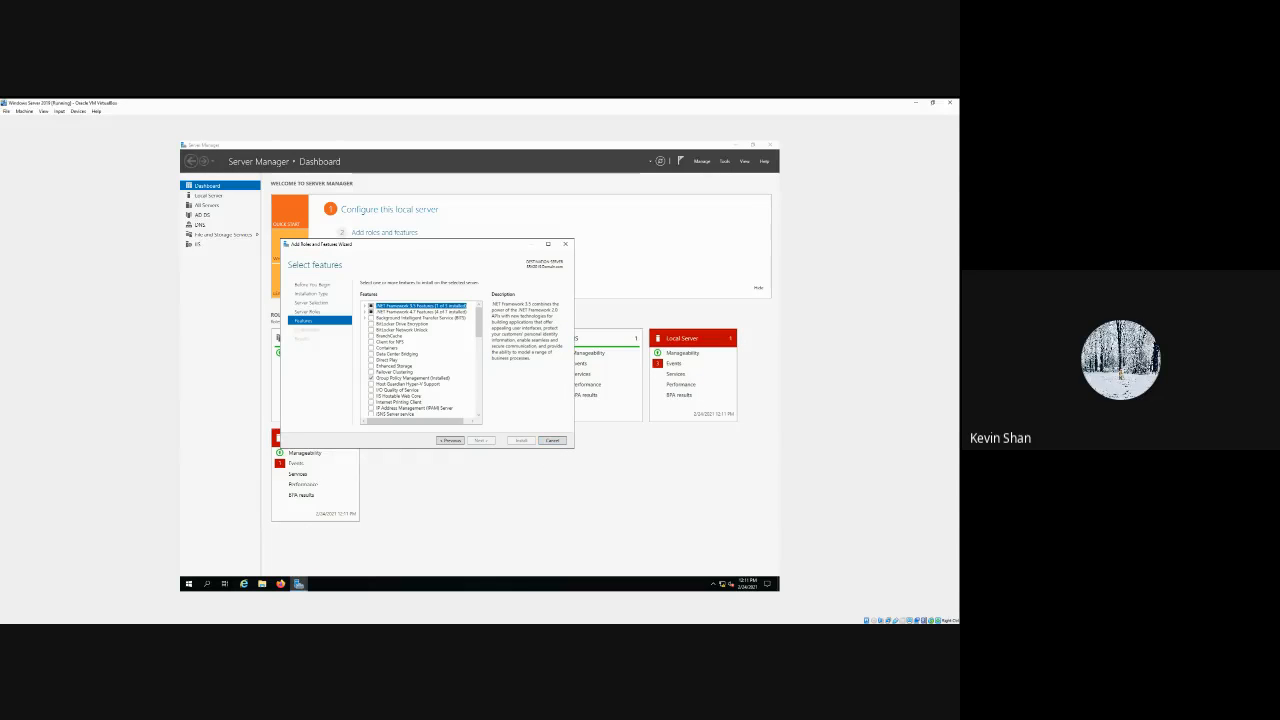
pyautogui.click(552, 440)
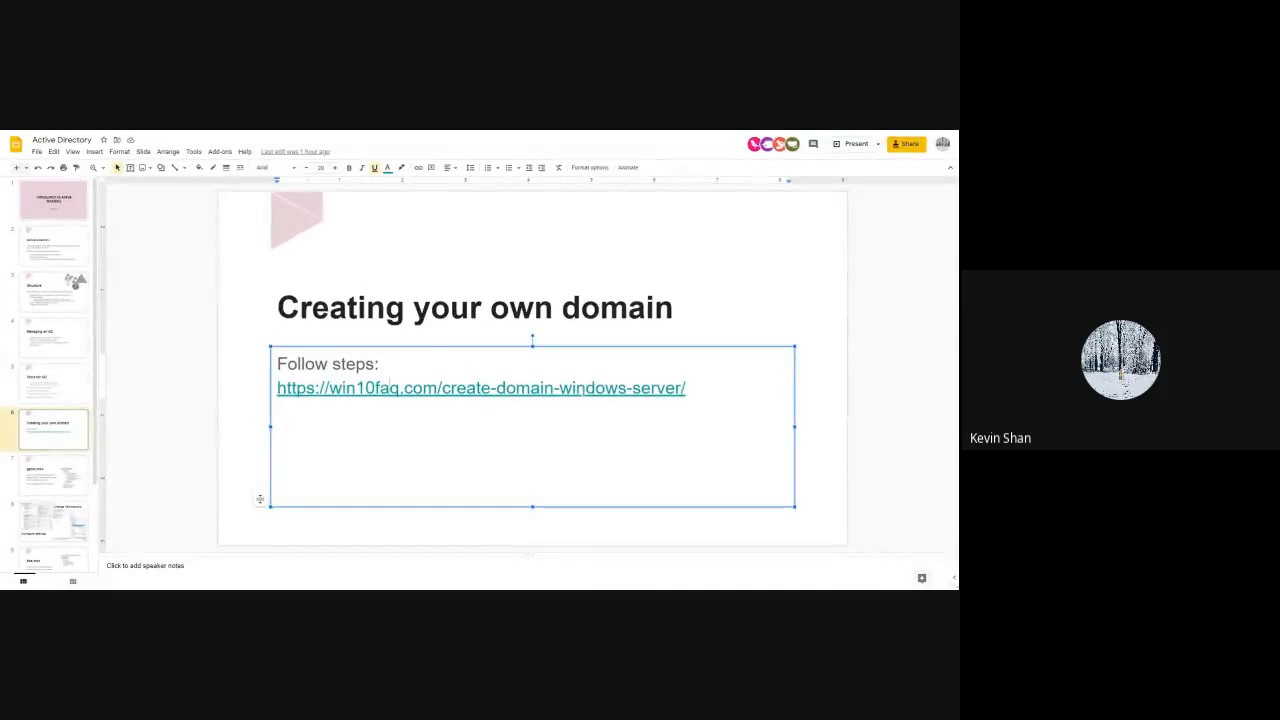
# Step: Switch to the Active Directory presentation in Google Slides and show the slide following "Creating your own domain"
pyautogui.click(256, 380)
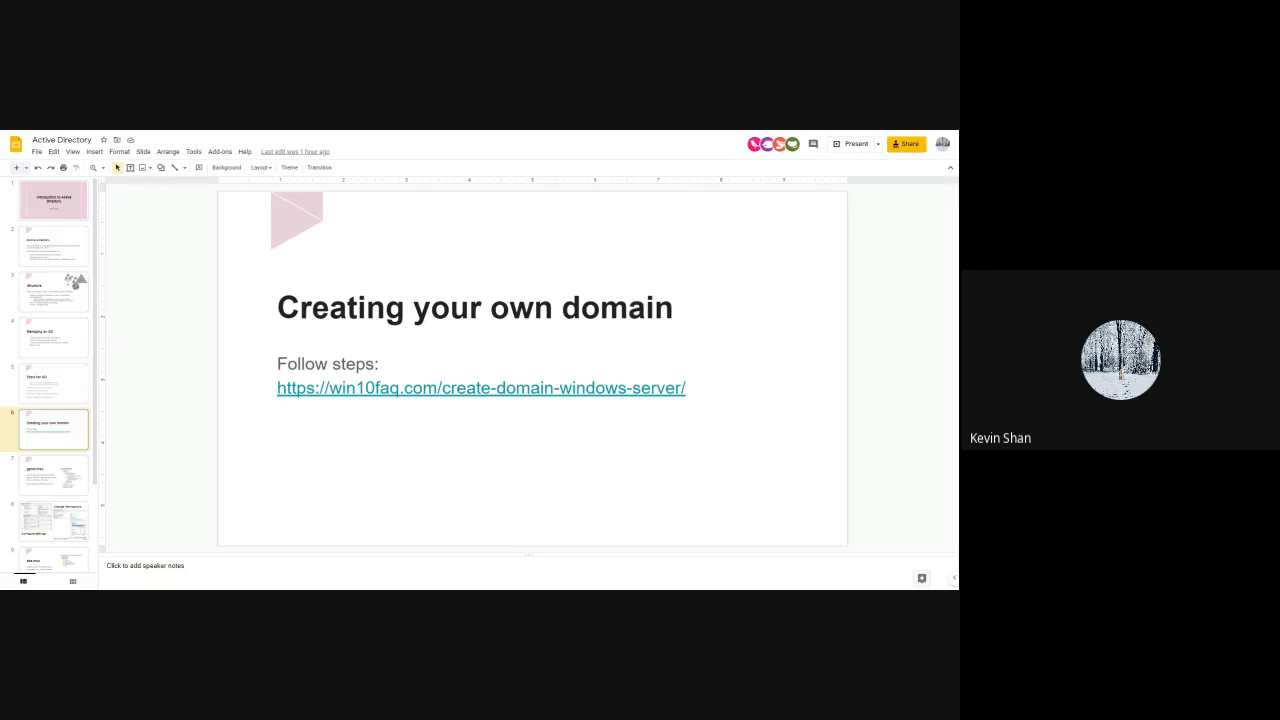
pyautogui.click(46, 479)
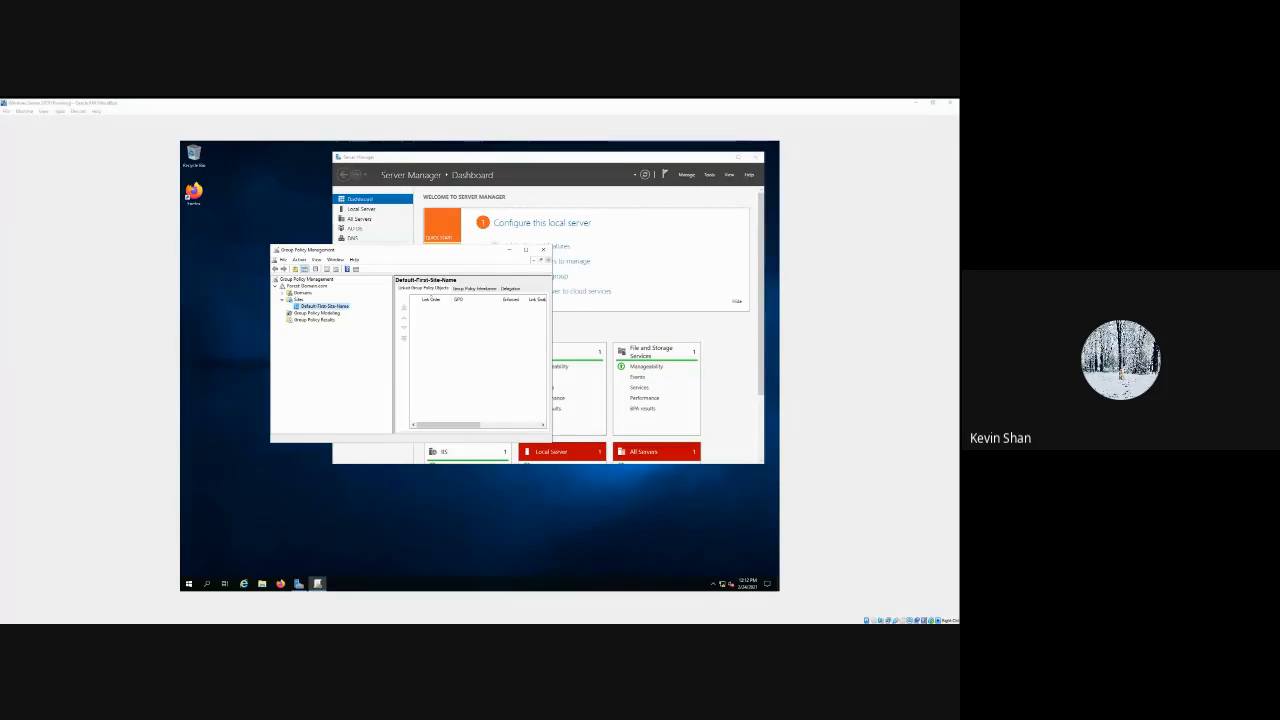
# Step: Switch to Group Policy Management in the virtual machine and expand the Domains, Domain.com and Sites nodes of the forest
pyautogui.moveTo(330, 250); pyautogui.dragTo(291, 271)
pyautogui.click(243, 321)
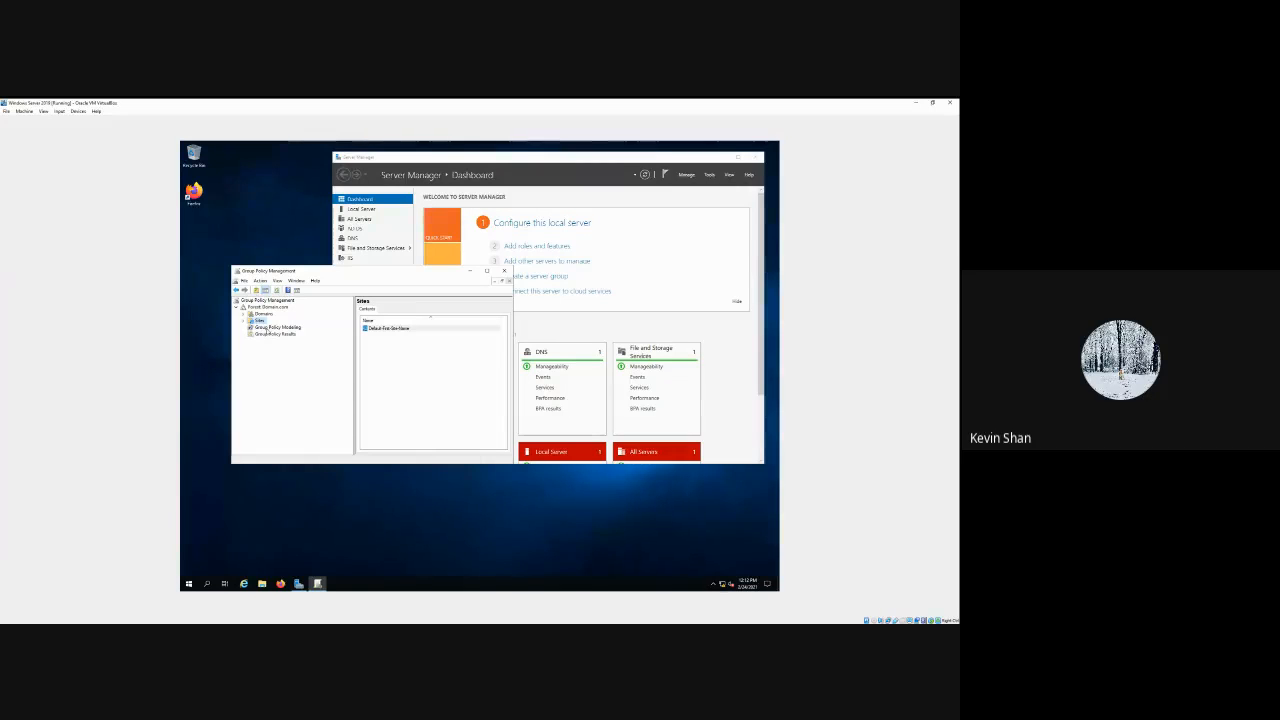
pyautogui.doubleClick(252, 321)
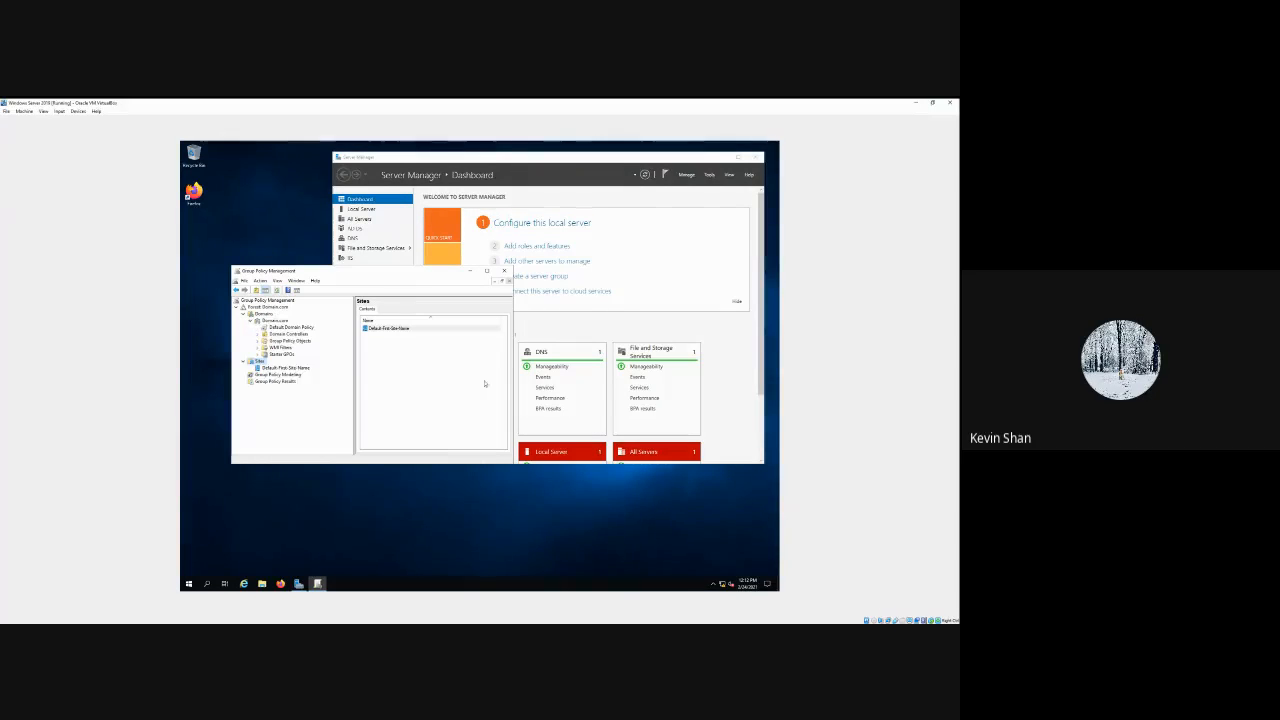
pyautogui.click(251, 320)
pyautogui.moveTo(298, 270); pyautogui.dragTo(313, 268)
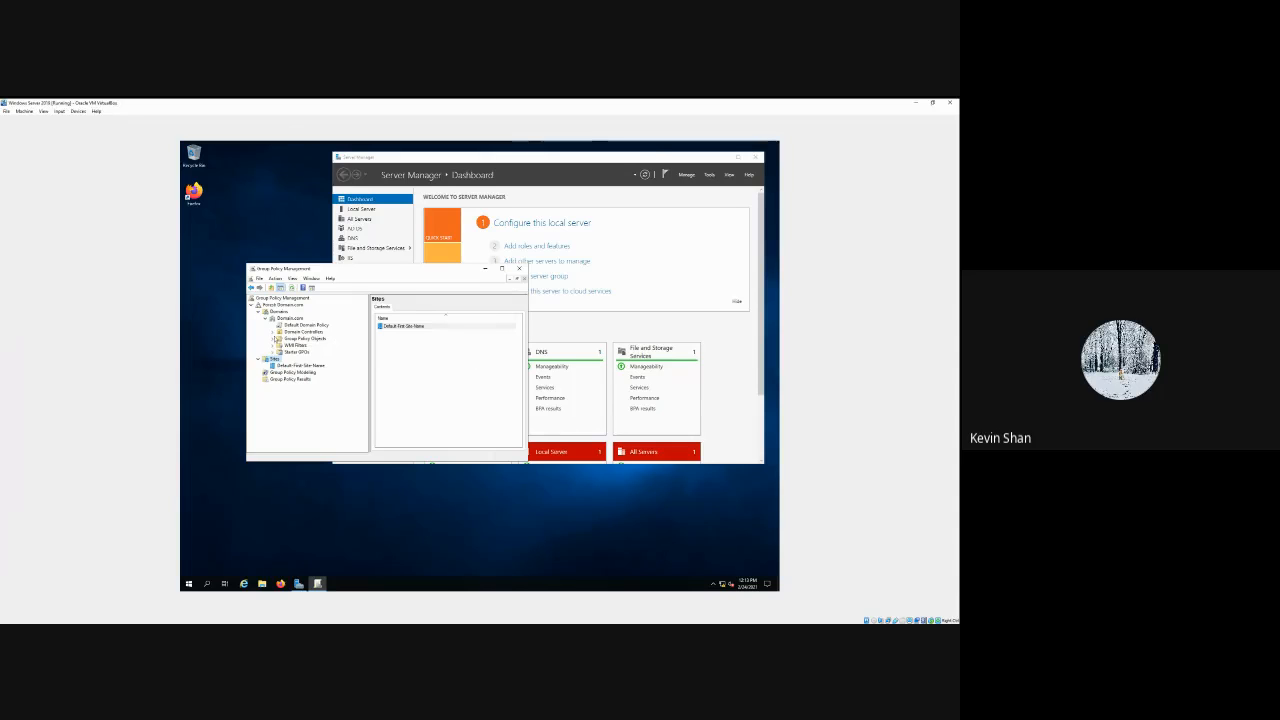
# Step: Open the Default Domain Controllers Policy under Group Policy Objects and maximize the Group Policy Management window
pyautogui.click(274, 338)
pyautogui.click(300, 345)
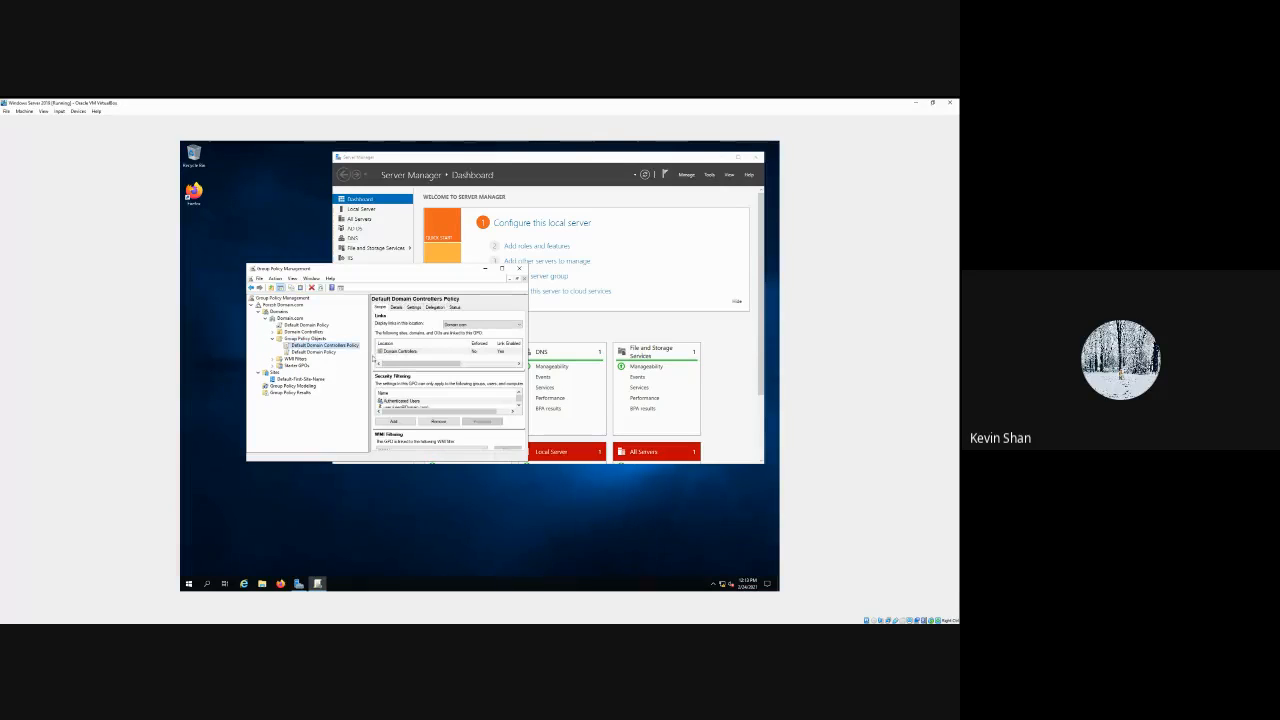
pyautogui.moveTo(362, 355); pyautogui.dragTo(343, 355)
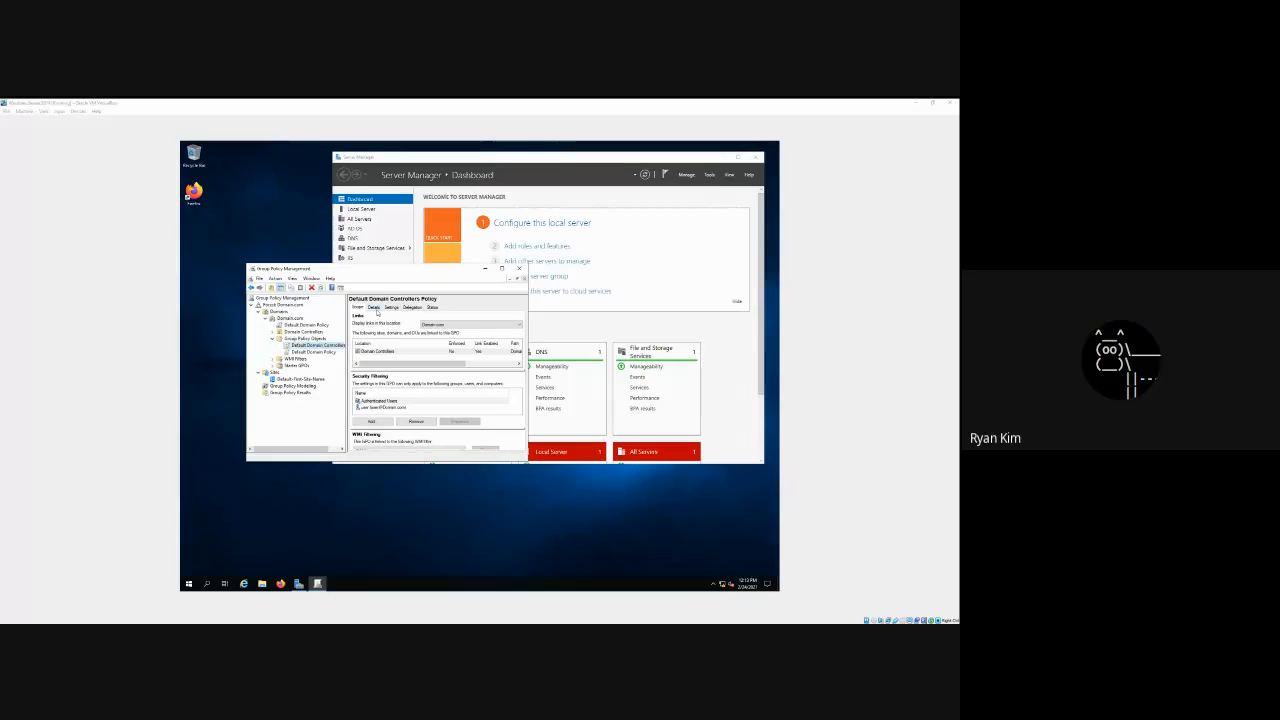
pyautogui.click(428, 462)
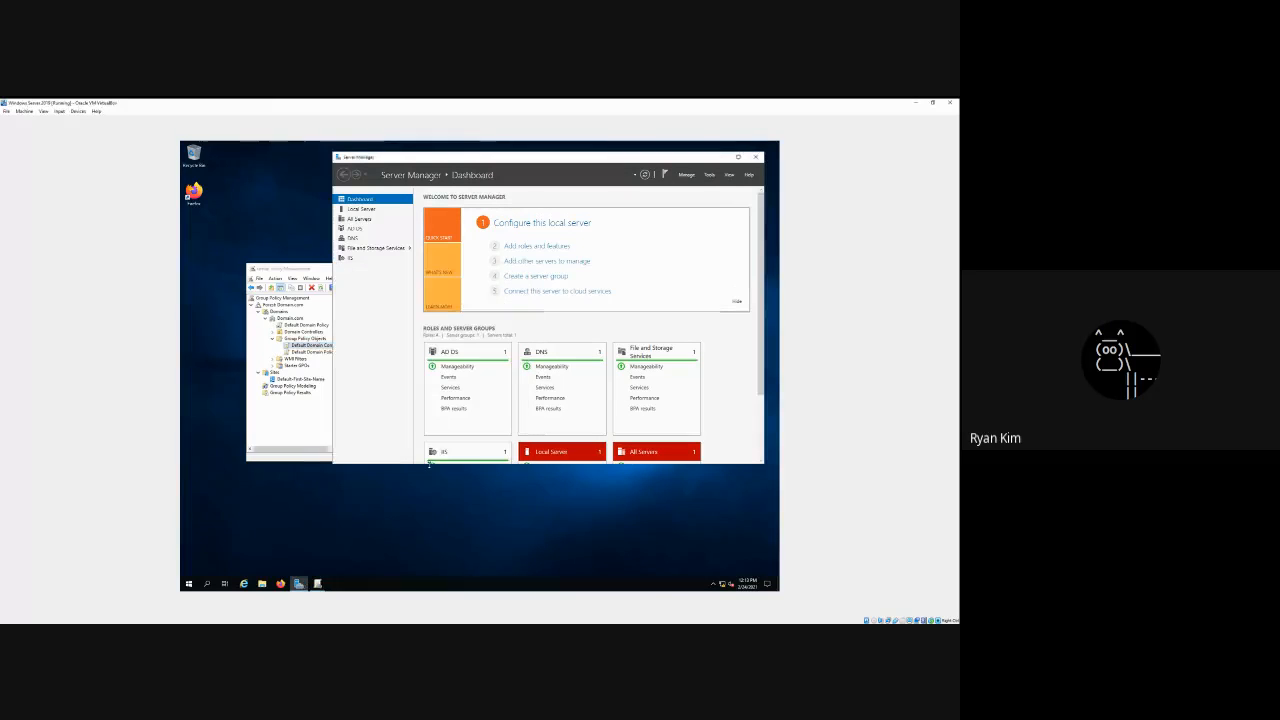
pyautogui.moveTo(429, 463); pyautogui.dragTo(430, 505)
pyautogui.click(306, 428)
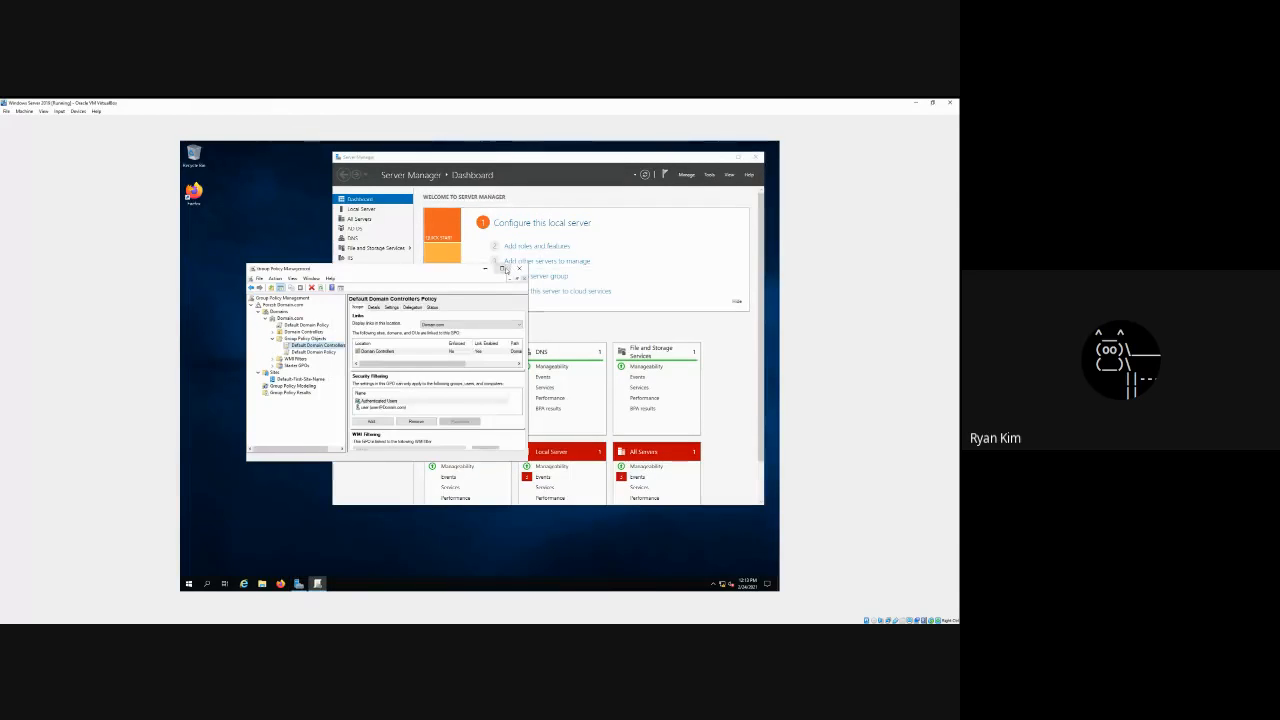
pyautogui.click(502, 269)
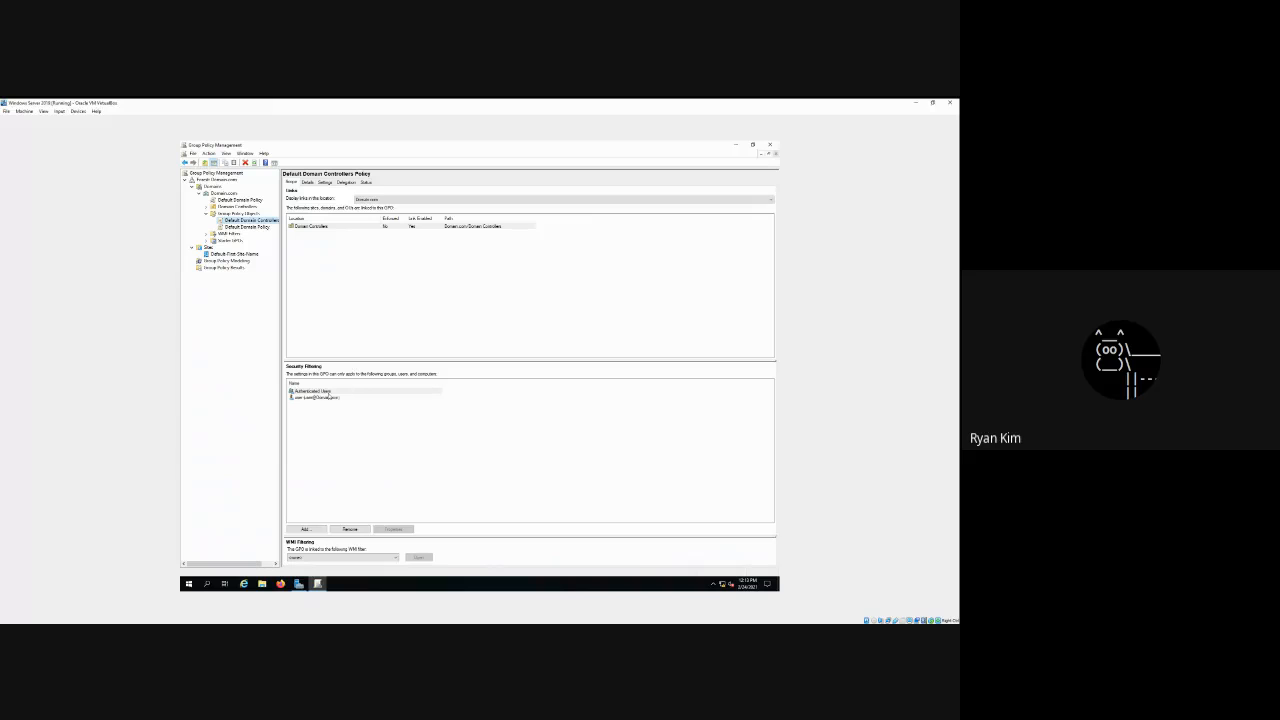
# Step: Show the policy's settings report and expand Security Settings, User Rights Assignment and Security Options for review
pyautogui.click(320, 183)
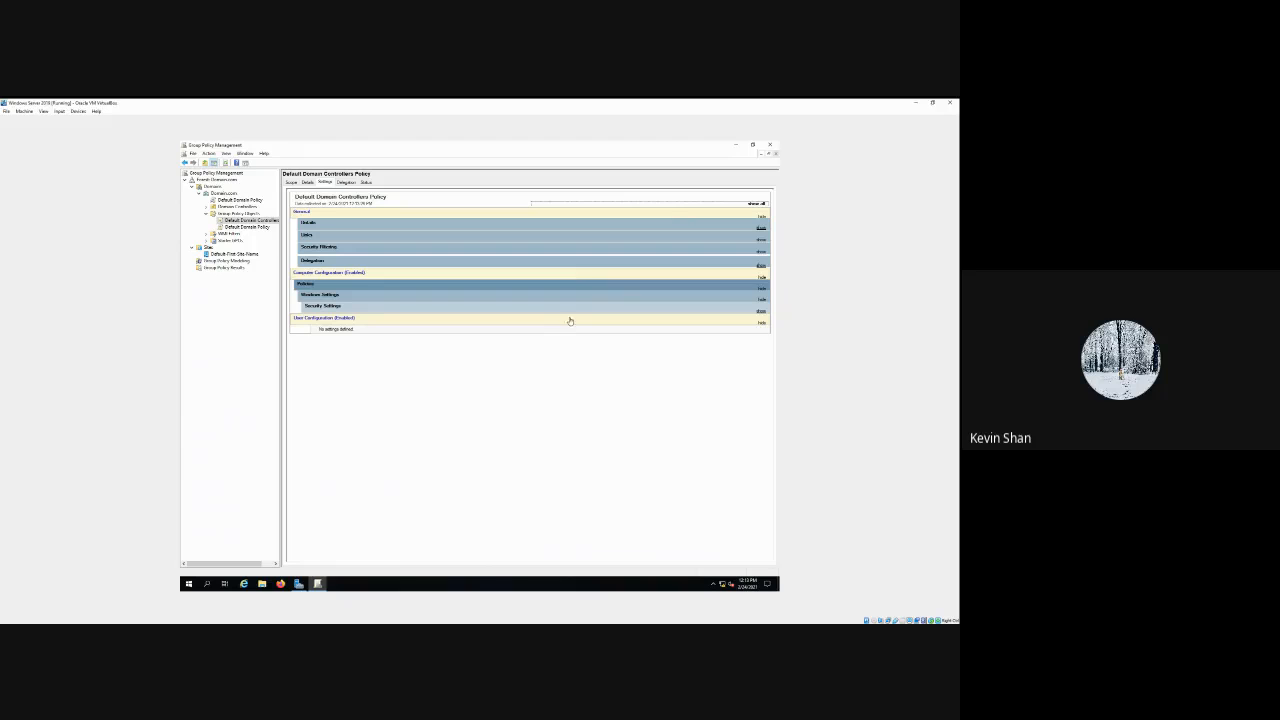
pyautogui.click(761, 313)
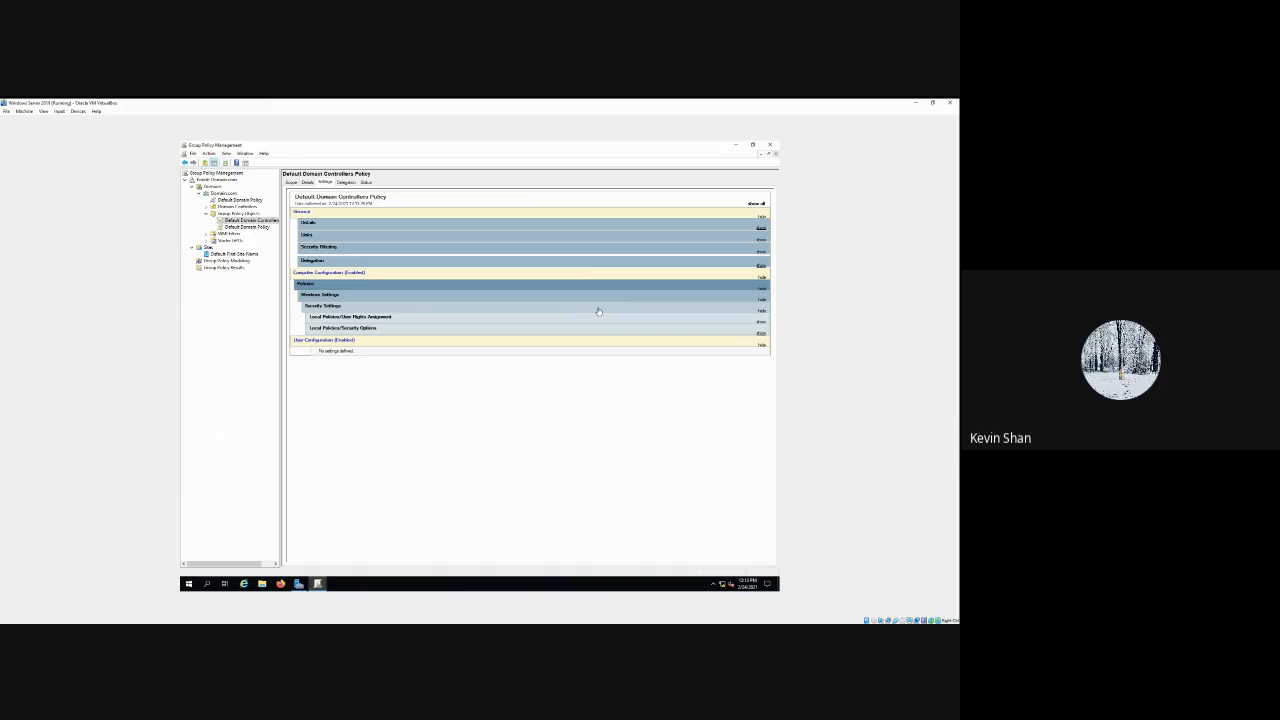
pyautogui.click(447, 330)
pyautogui.click(484, 320)
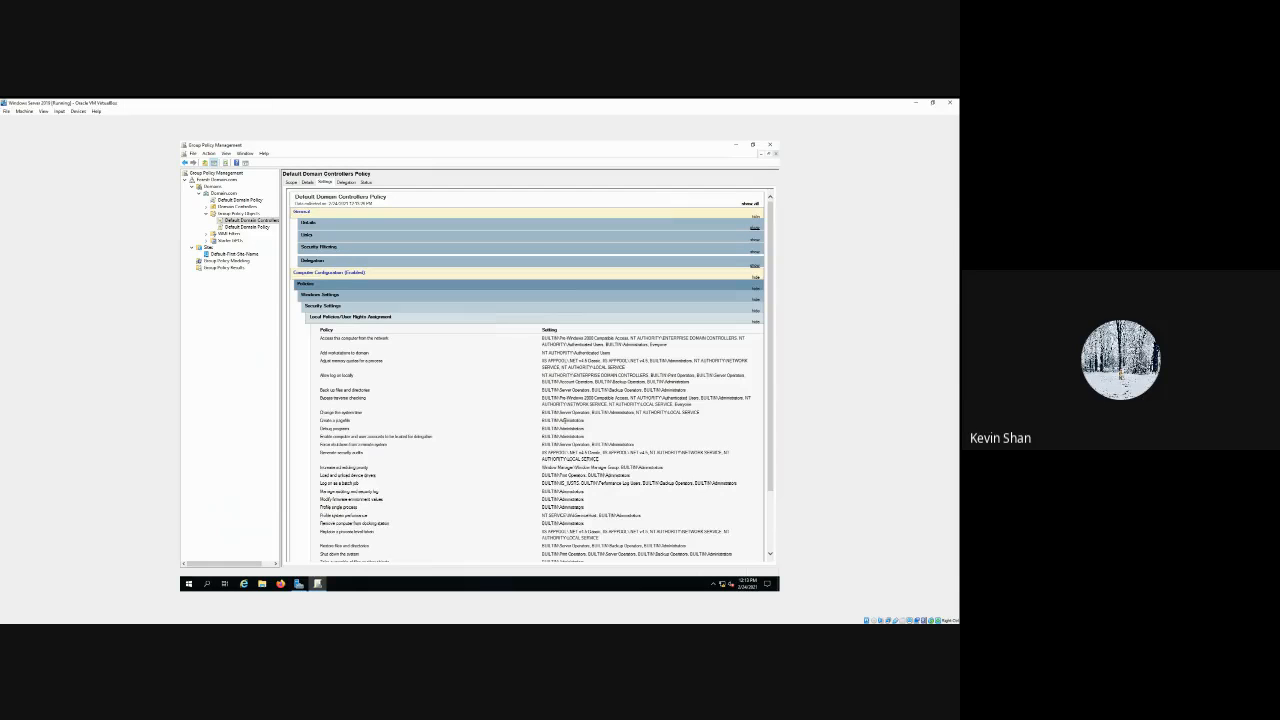
pyautogui.scroll(-1, 484, 320)
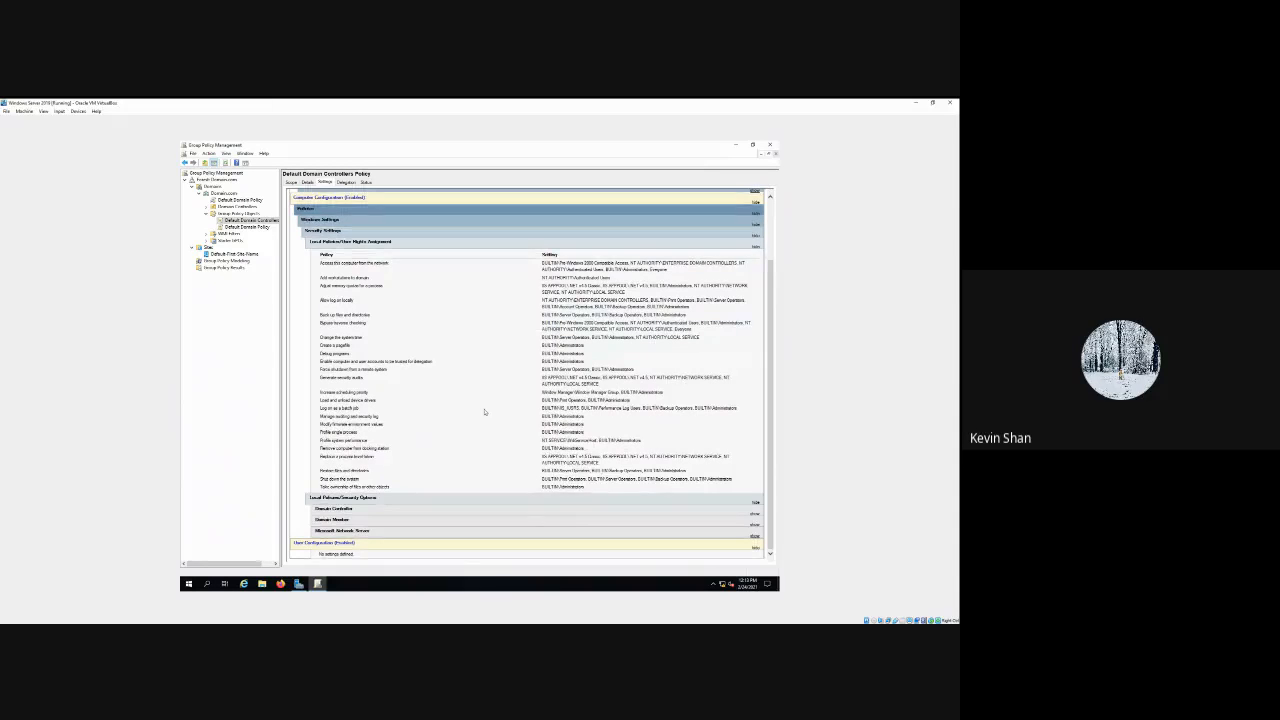
# Step: Examine the Domain Controller, Domain Member and Microsoft Network Server entries under Security Options in the settings report
pyautogui.click(416, 511)
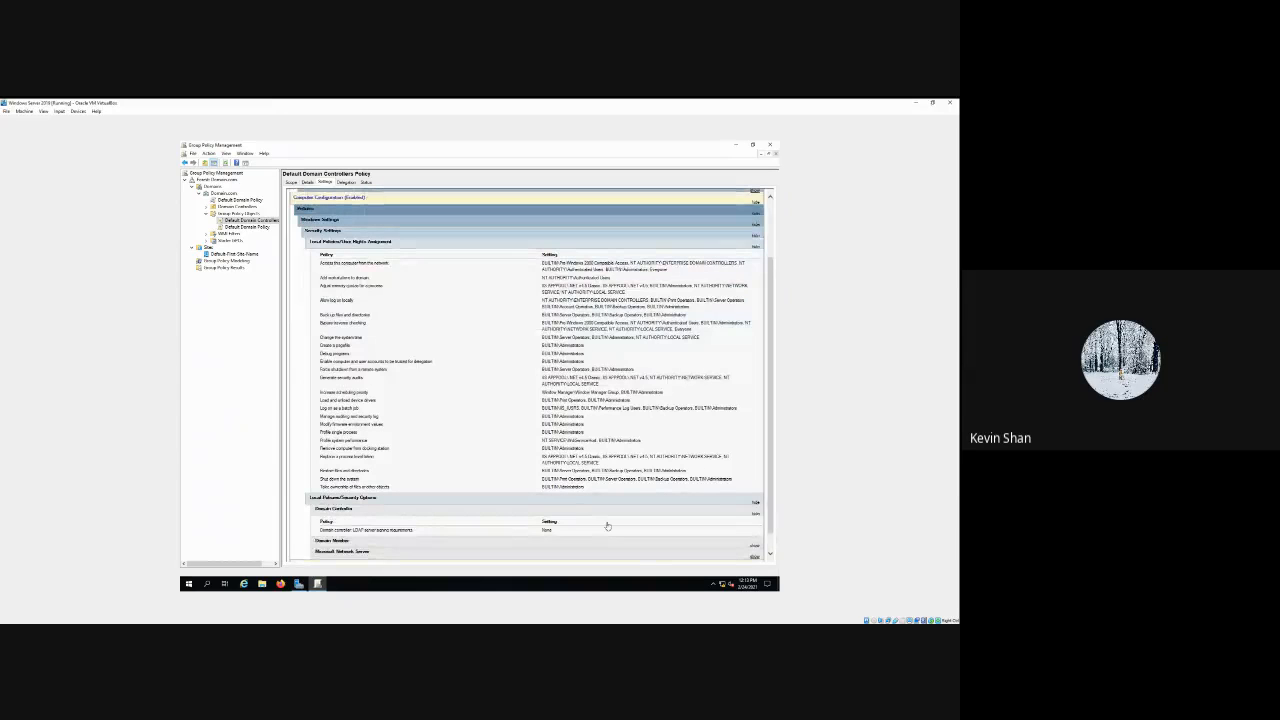
pyautogui.scroll(-1, 607, 526)
pyautogui.rightClick(546, 503)
pyautogui.click(565, 491)
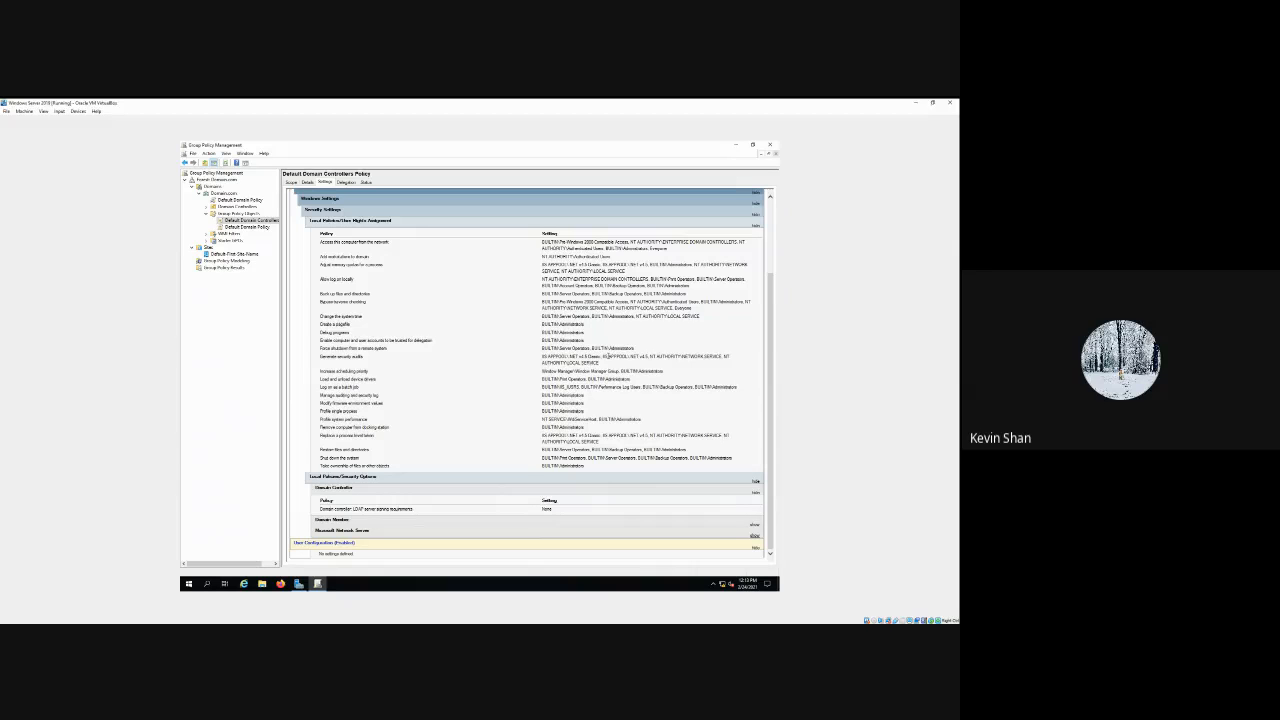
pyautogui.click(523, 520)
pyautogui.scroll(-1, 577, 520)
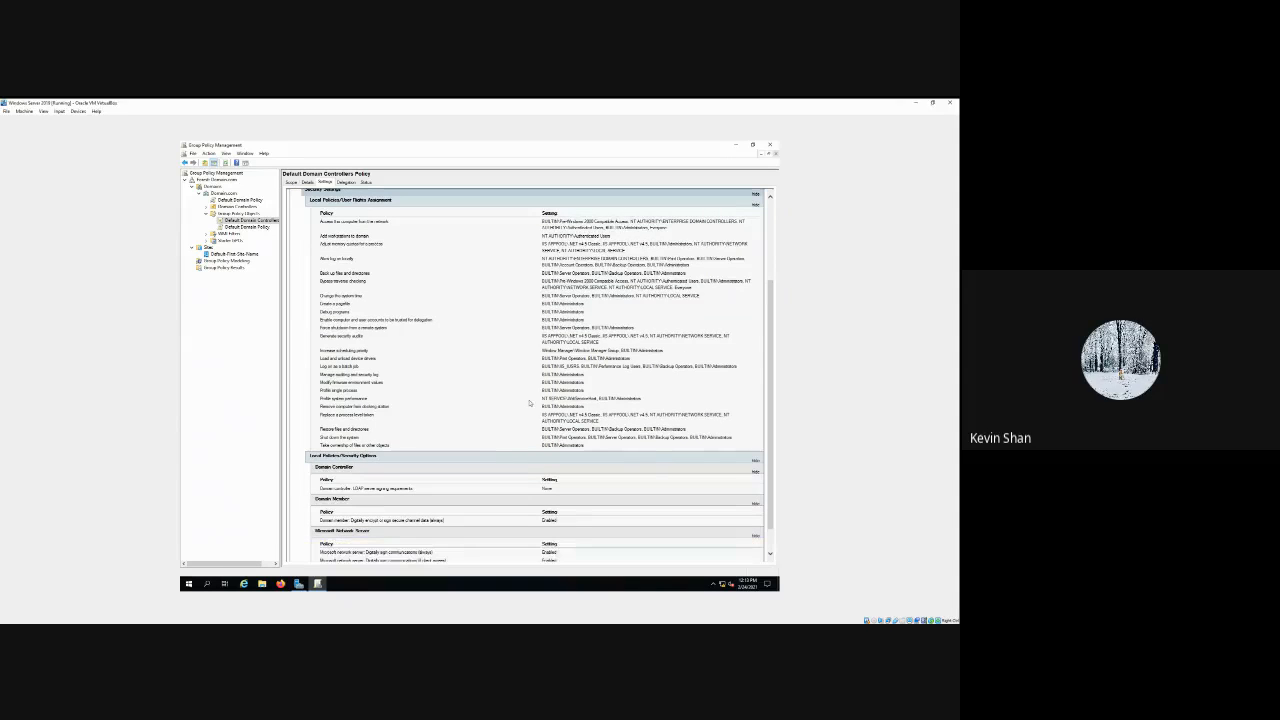
pyautogui.scroll(3, 530, 402)
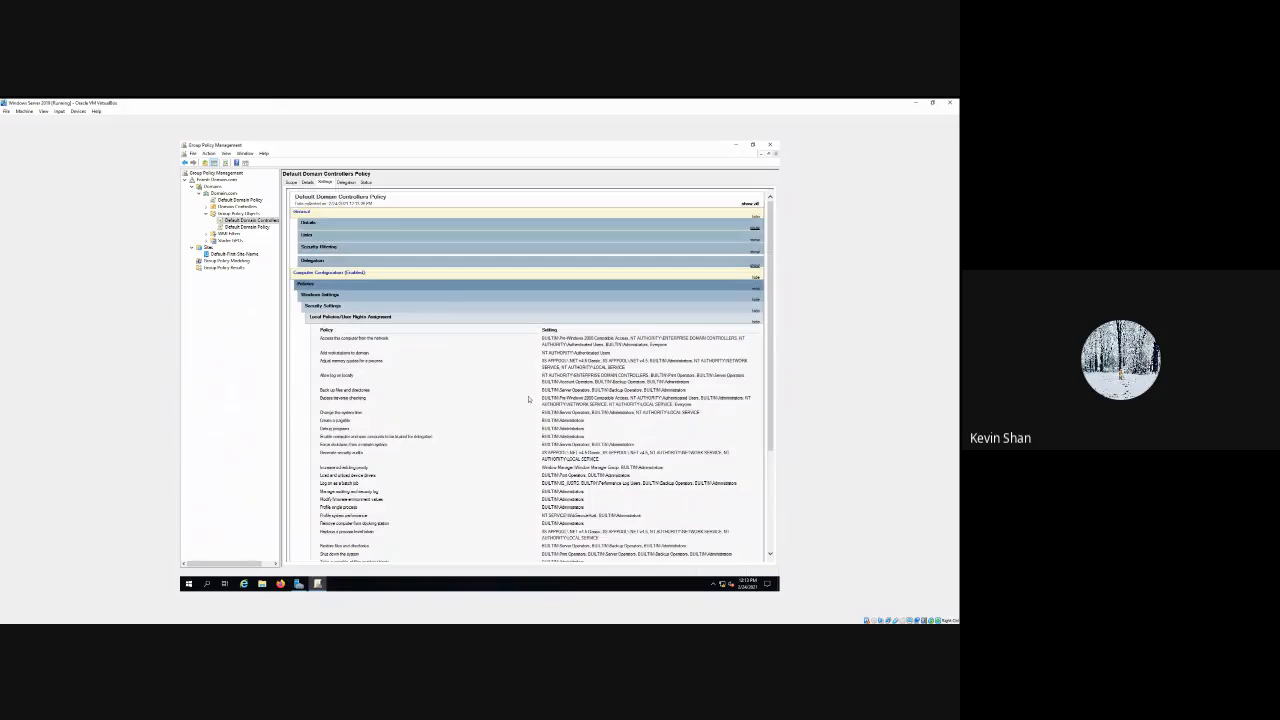
# Step: Show the policy's delegation list, view the properties of the domain account "user", and close them without changes
pyautogui.click(346, 182)
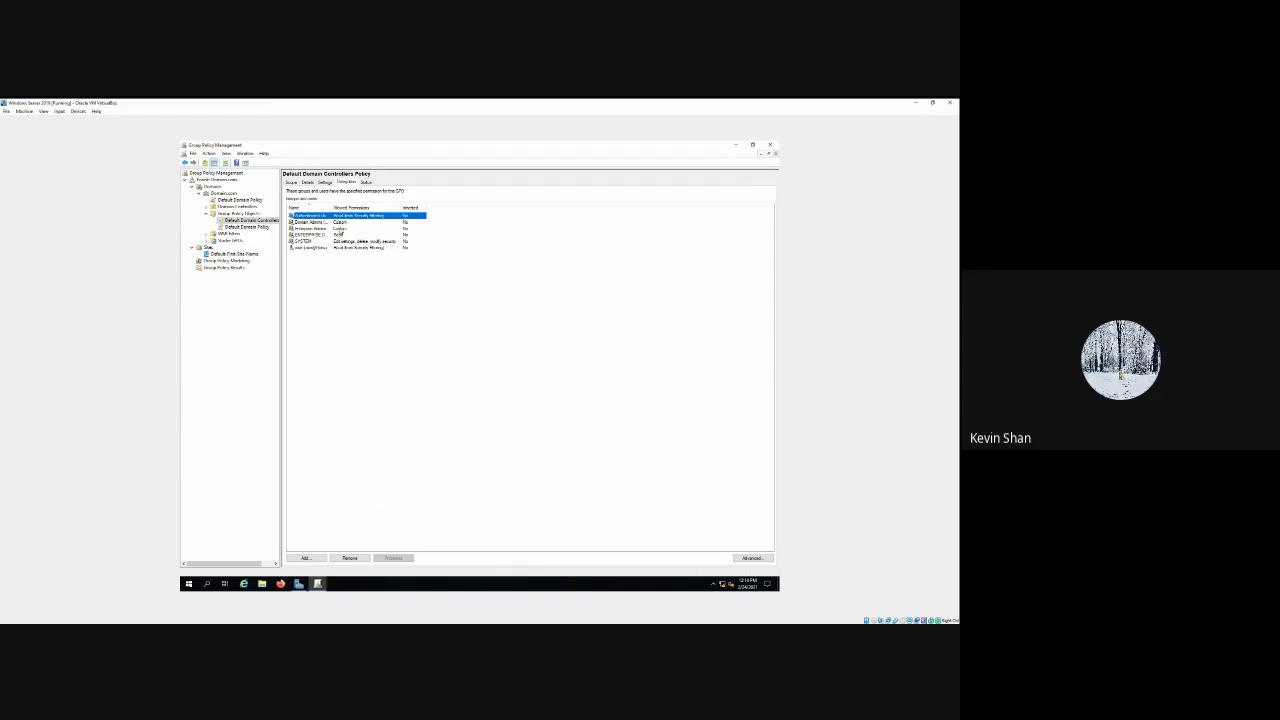
pyautogui.click(327, 248)
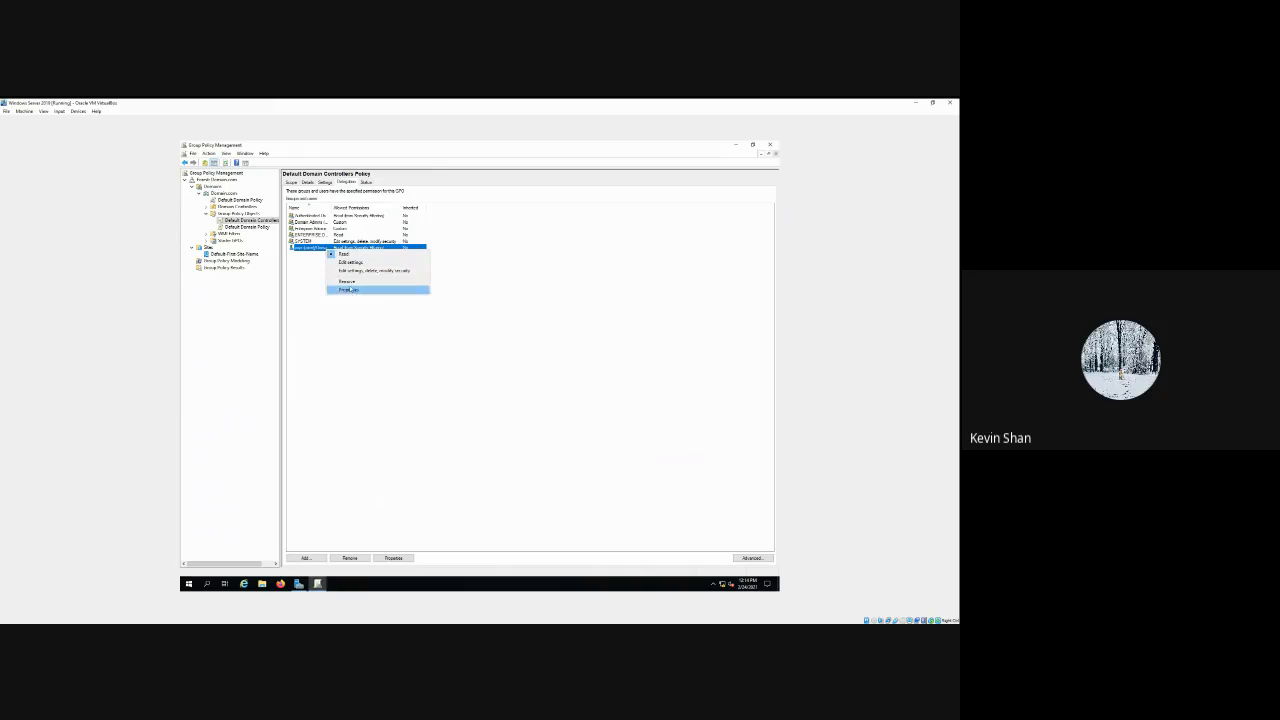
pyautogui.click(348, 289)
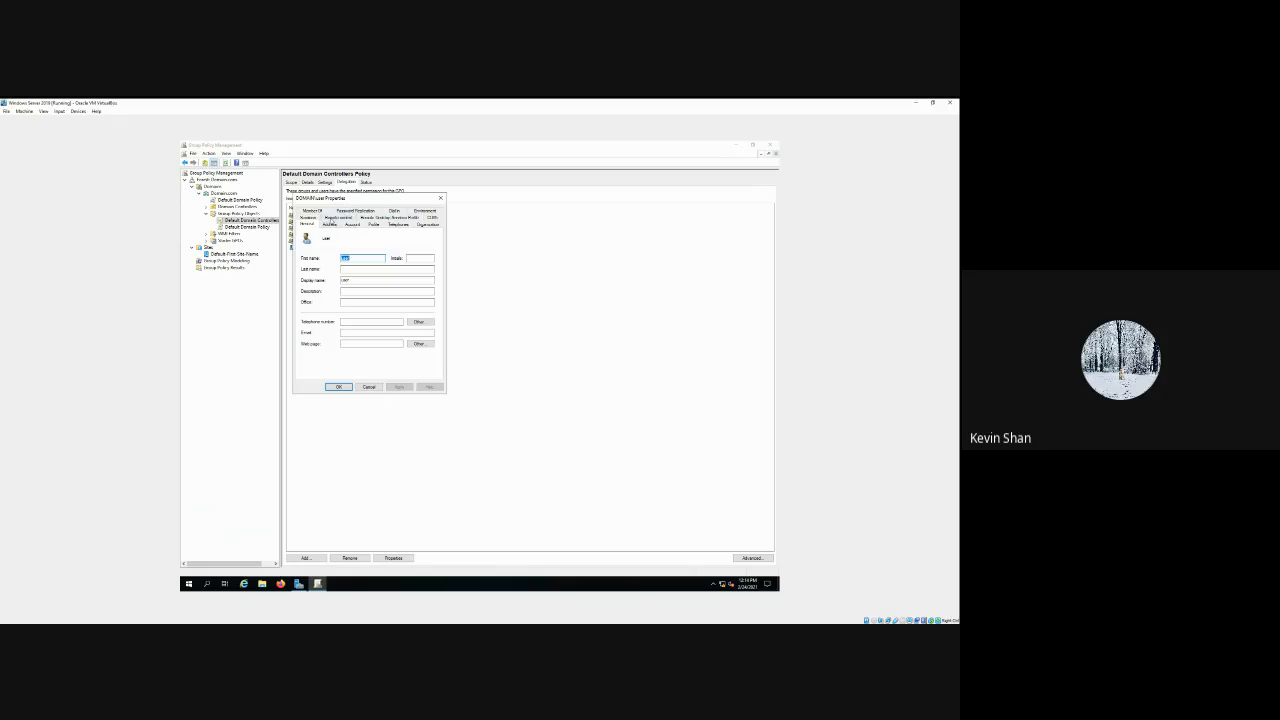
pyautogui.click(333, 218)
pyautogui.click(440, 198)
pyautogui.click(350, 247)
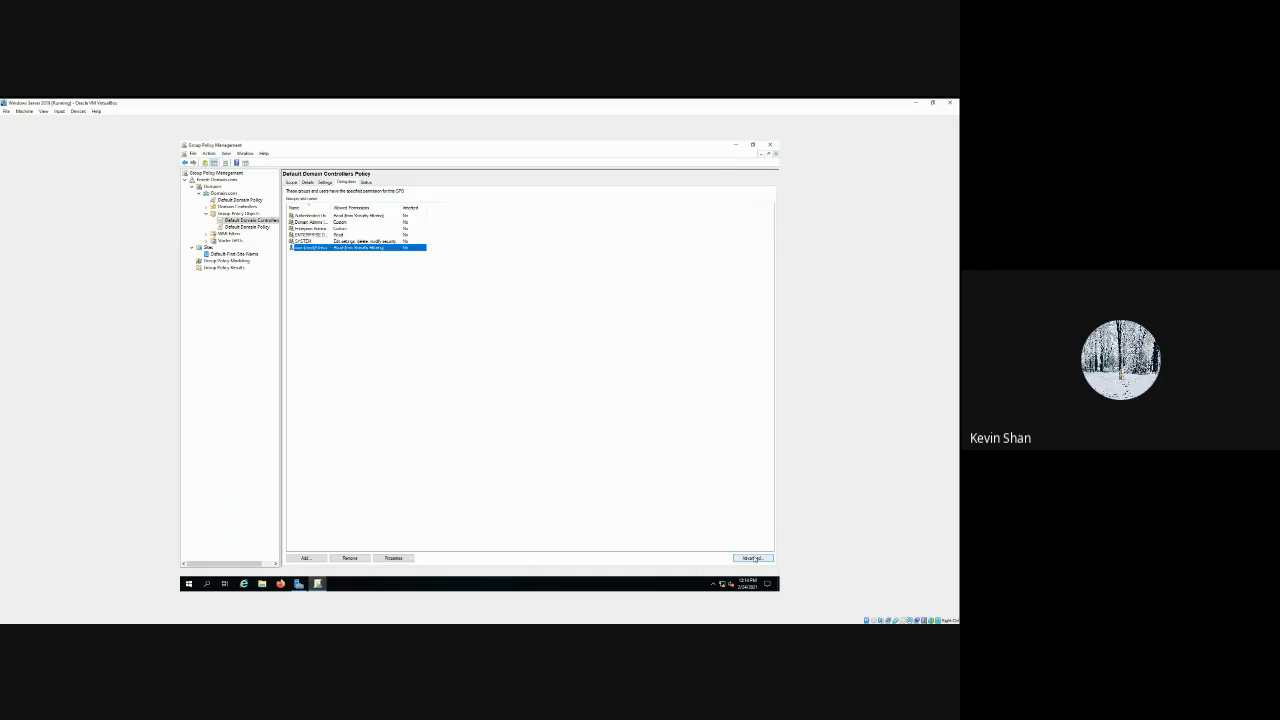
# Step: Open the policy's advanced security settings and examine the permissions granted to the "user" account
pyautogui.click(752, 557)
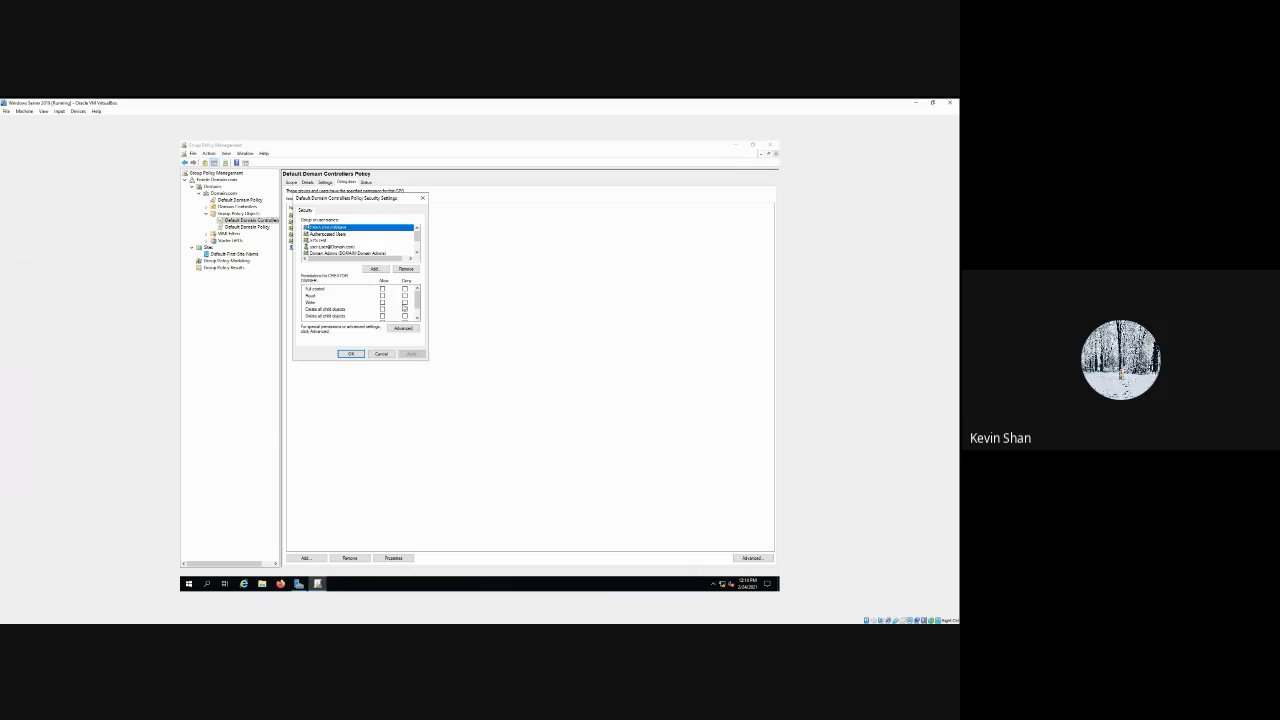
pyautogui.moveTo(418, 303); pyautogui.dragTo(418, 314)
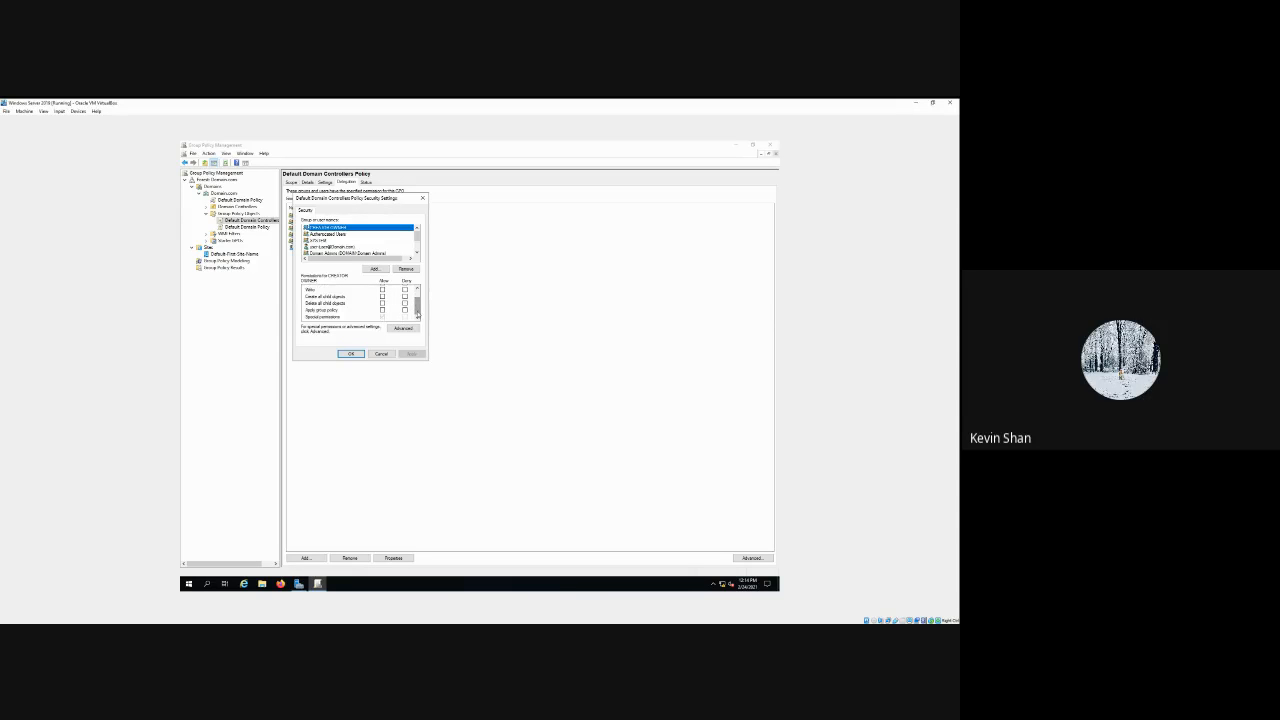
pyautogui.click(384, 247)
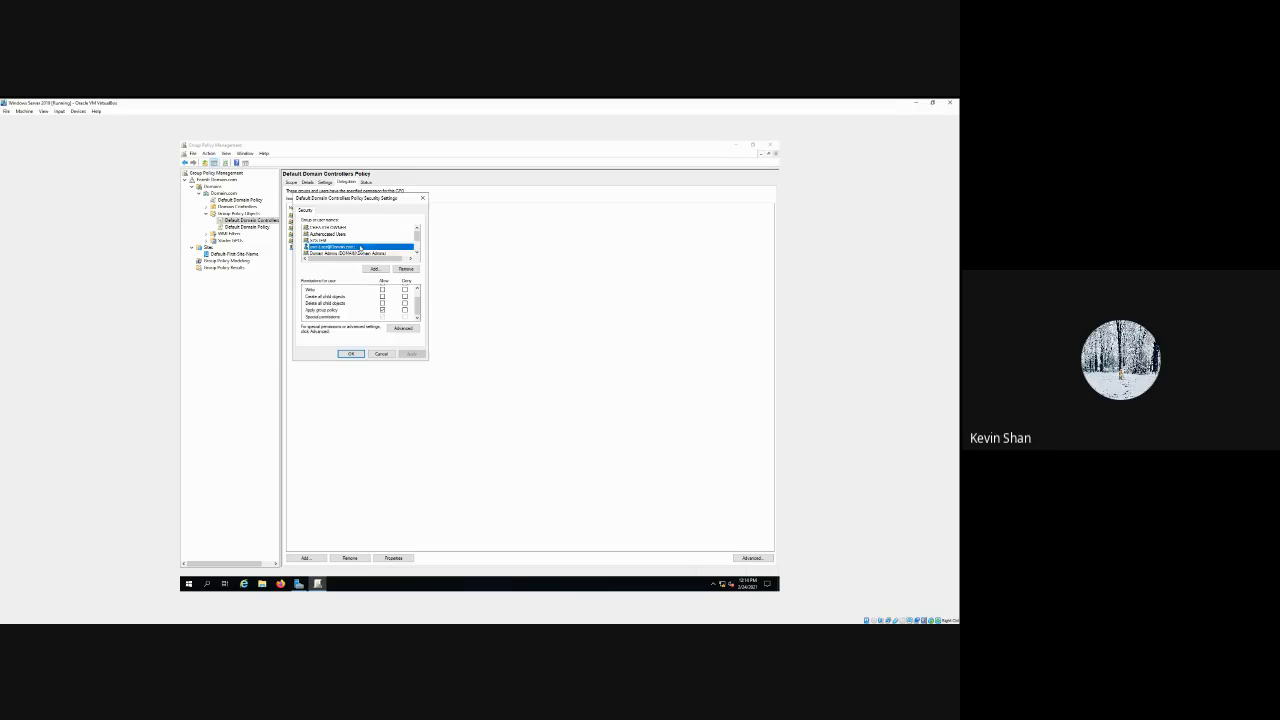
pyautogui.scroll(1, 361, 296)
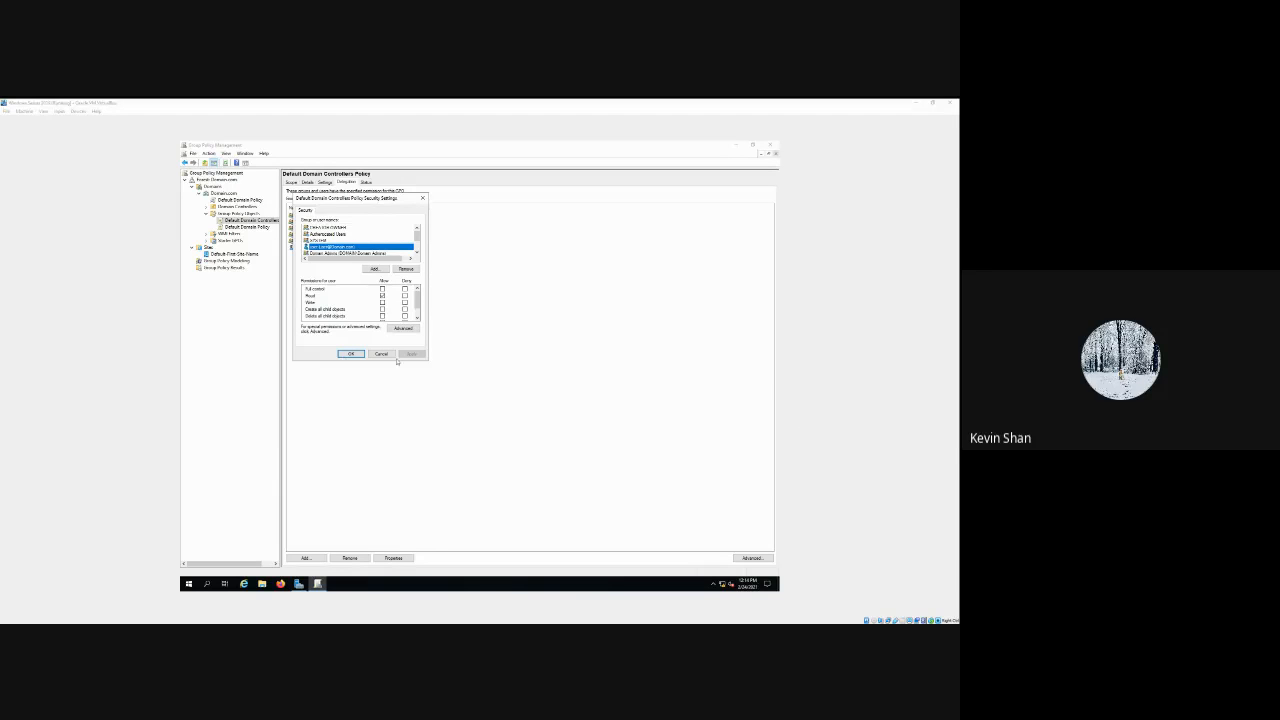
# Step: Close Group Policy Management without changing permissions, and open the Users container of Domain.com in Active Directory Users and Computers
pyautogui.click(381, 354)
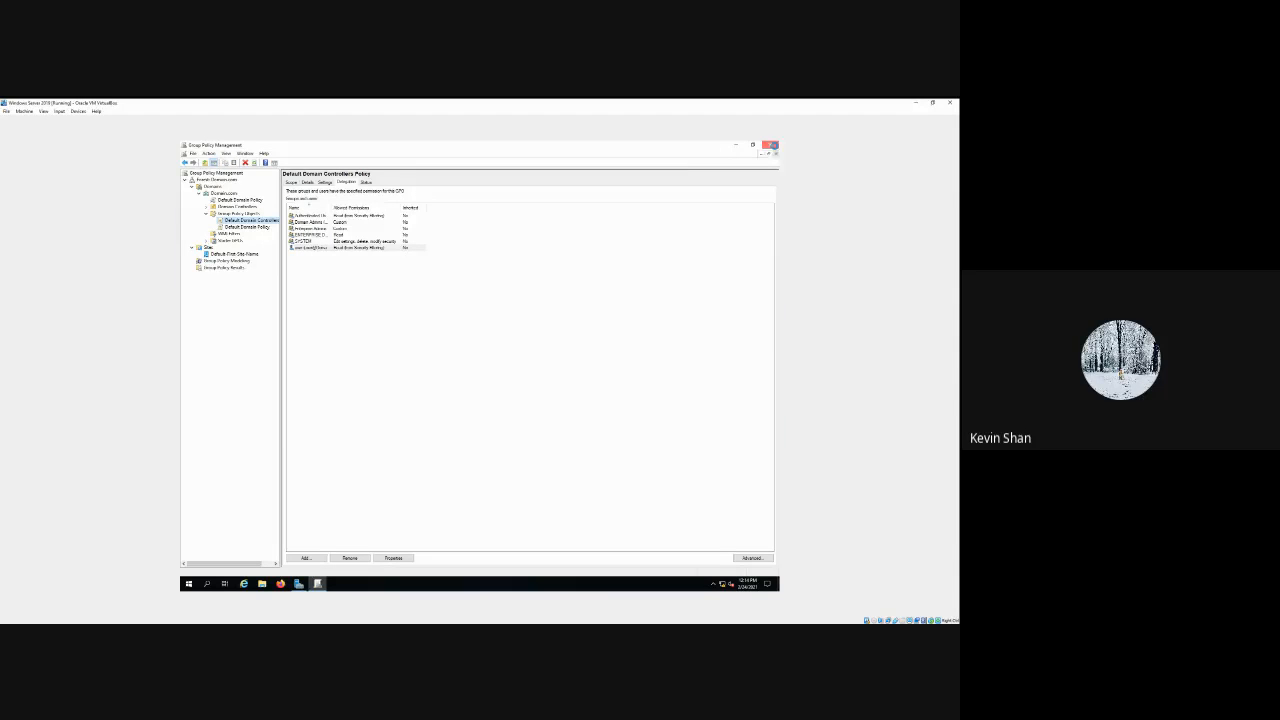
pyautogui.click(771, 146)
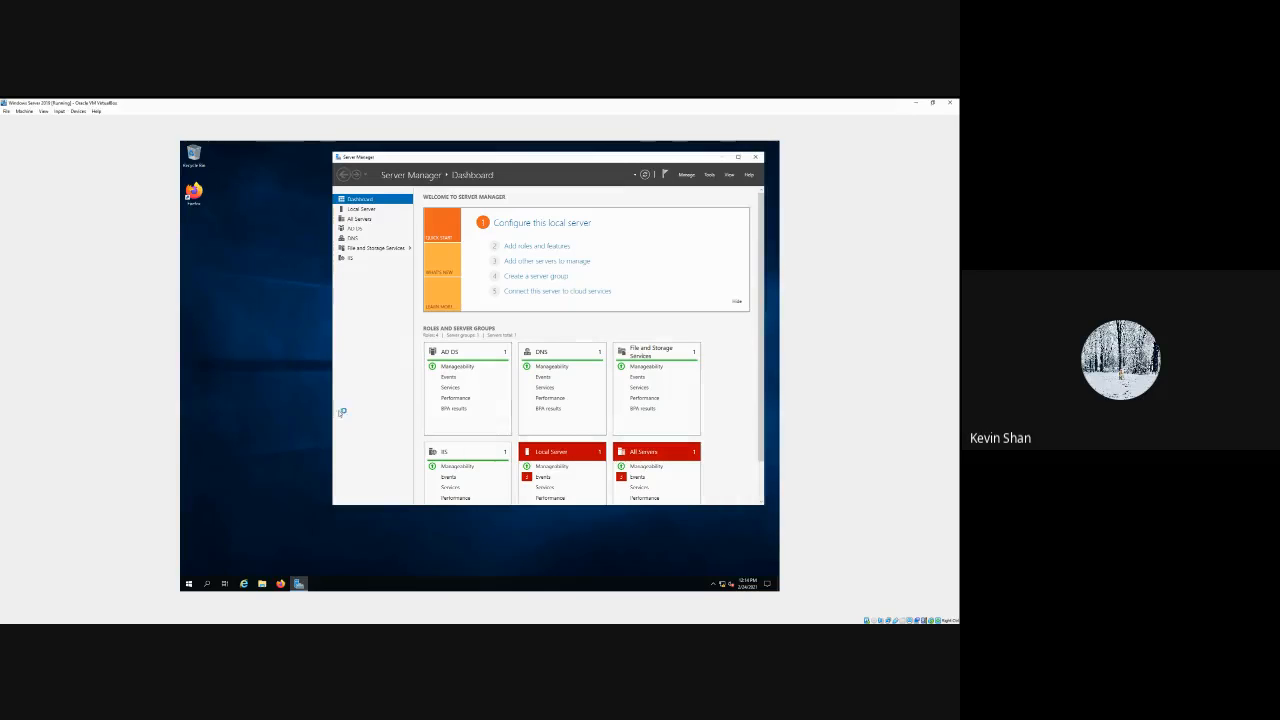
pyautogui.press('super+r')
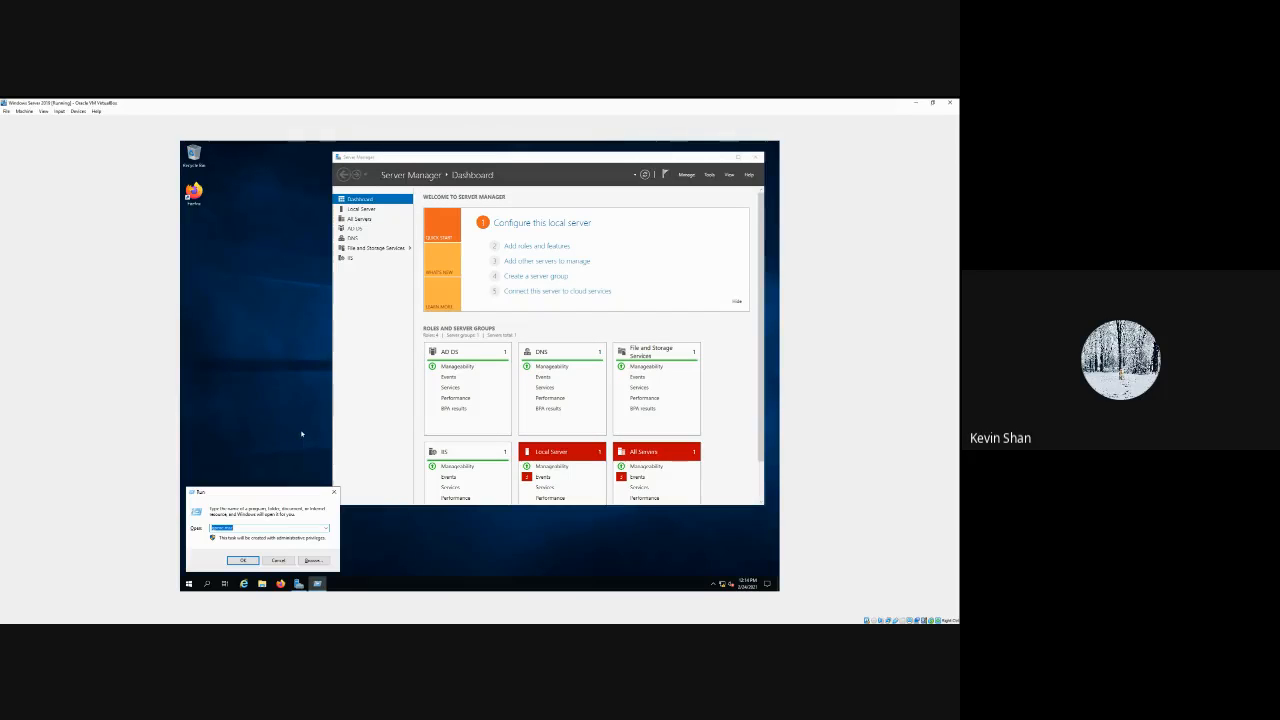
pyautogui.write('cmd')
pyautogui.press('Return')
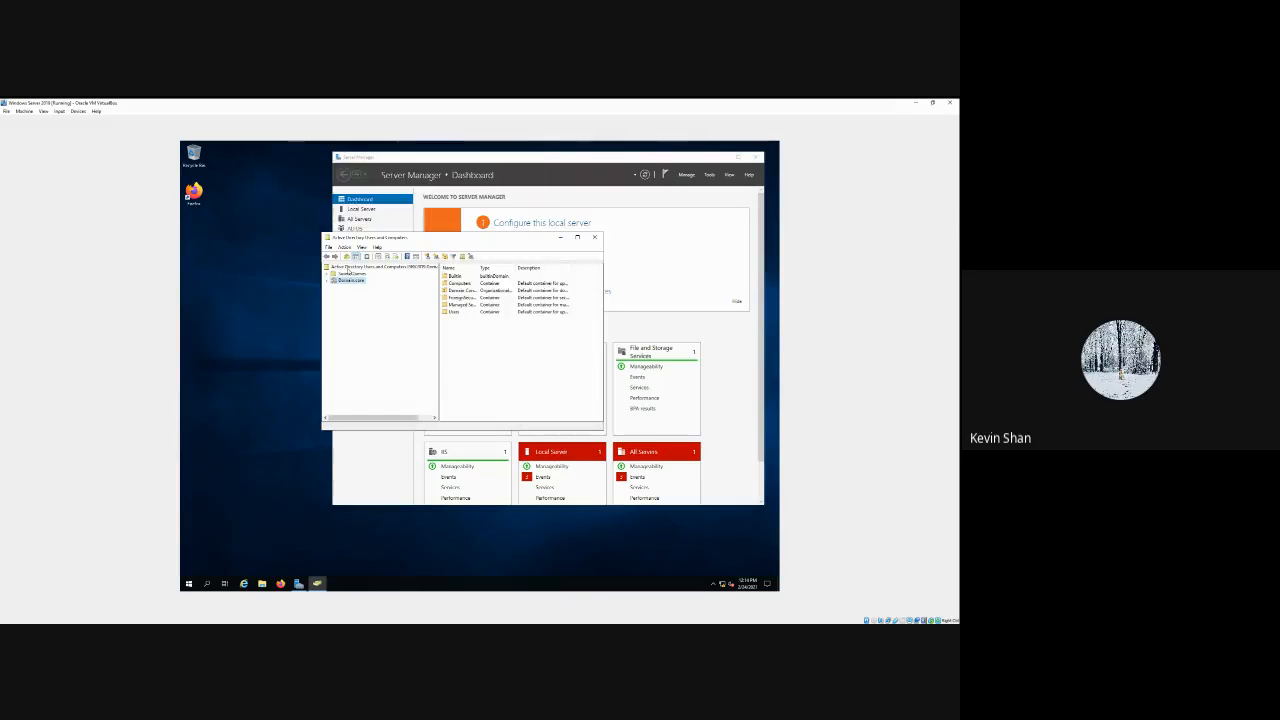
pyautogui.click(326, 280)
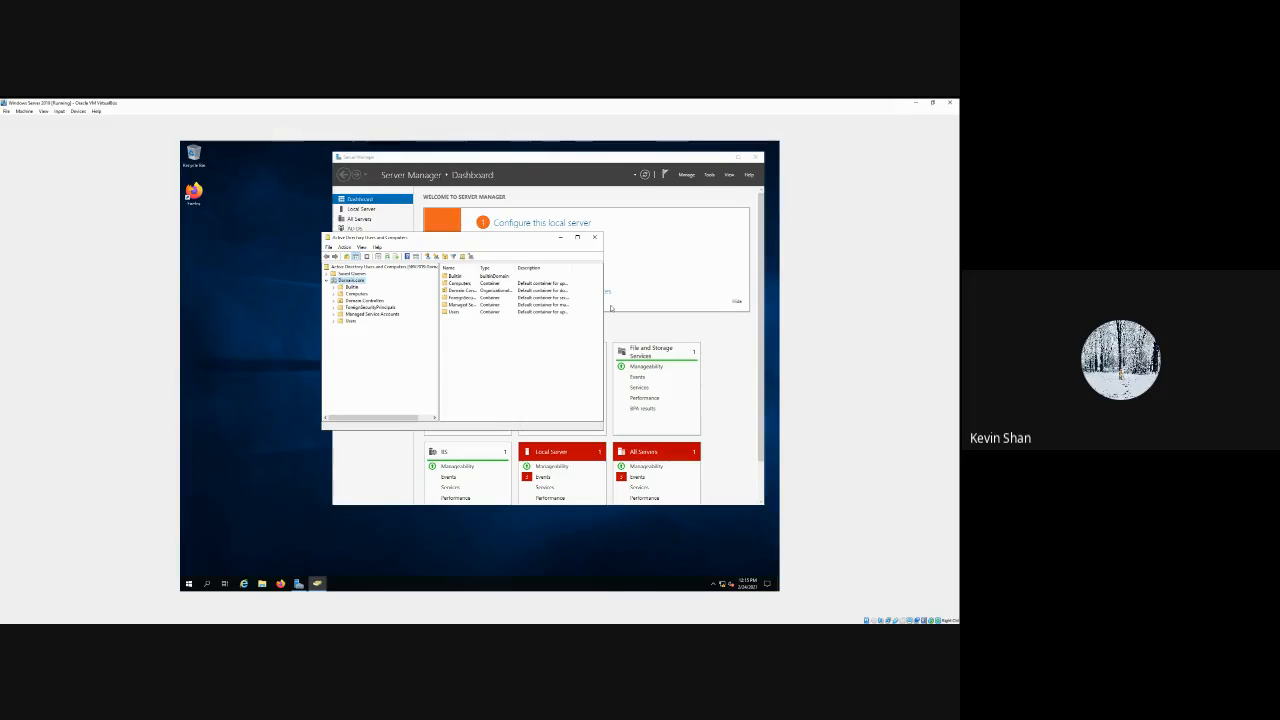
pyautogui.click(350, 320)
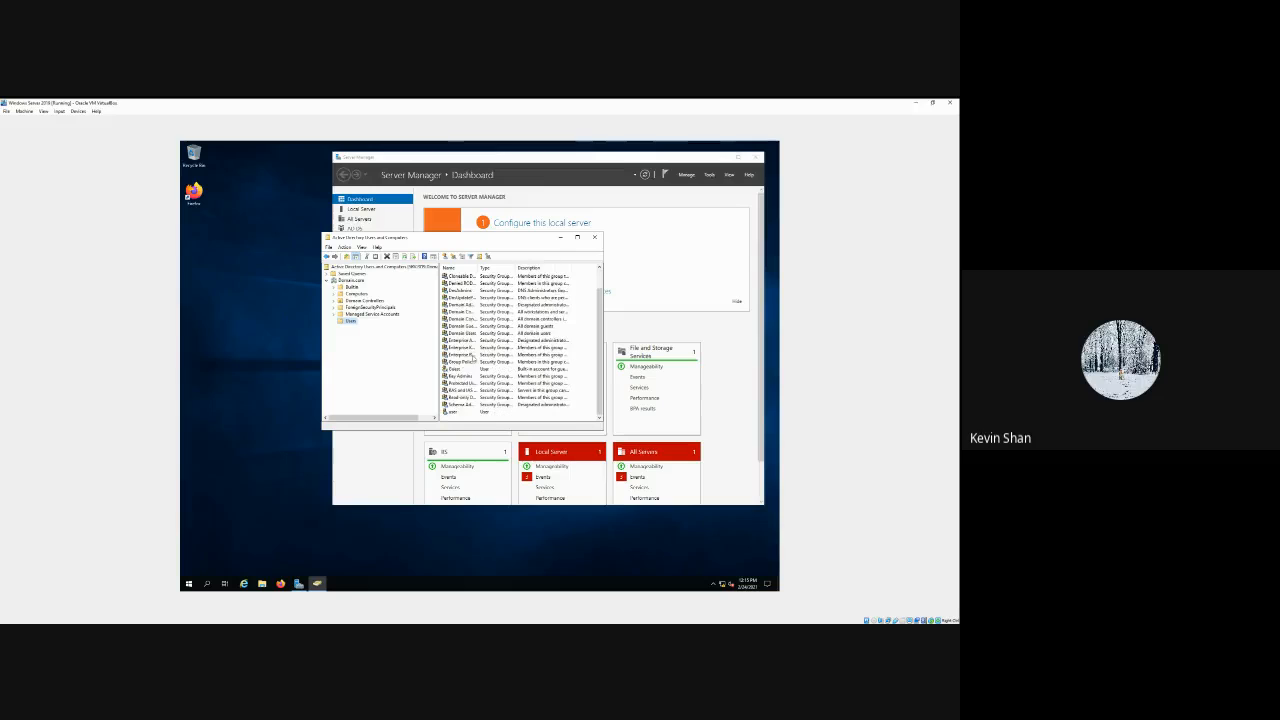
# Step: Start creating a new user in the Users container with the logon name user2, and cancel at the password page
pyautogui.rightClick(493, 421)
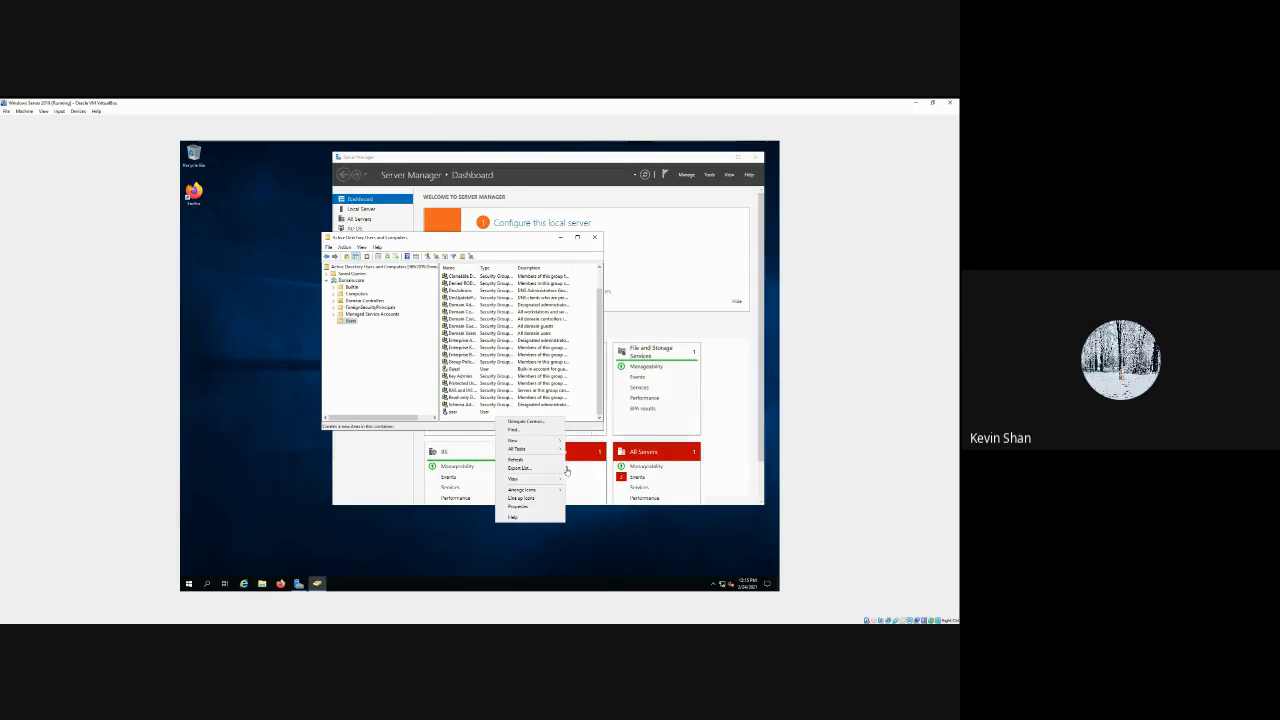
pyautogui.moveTo(530, 440)
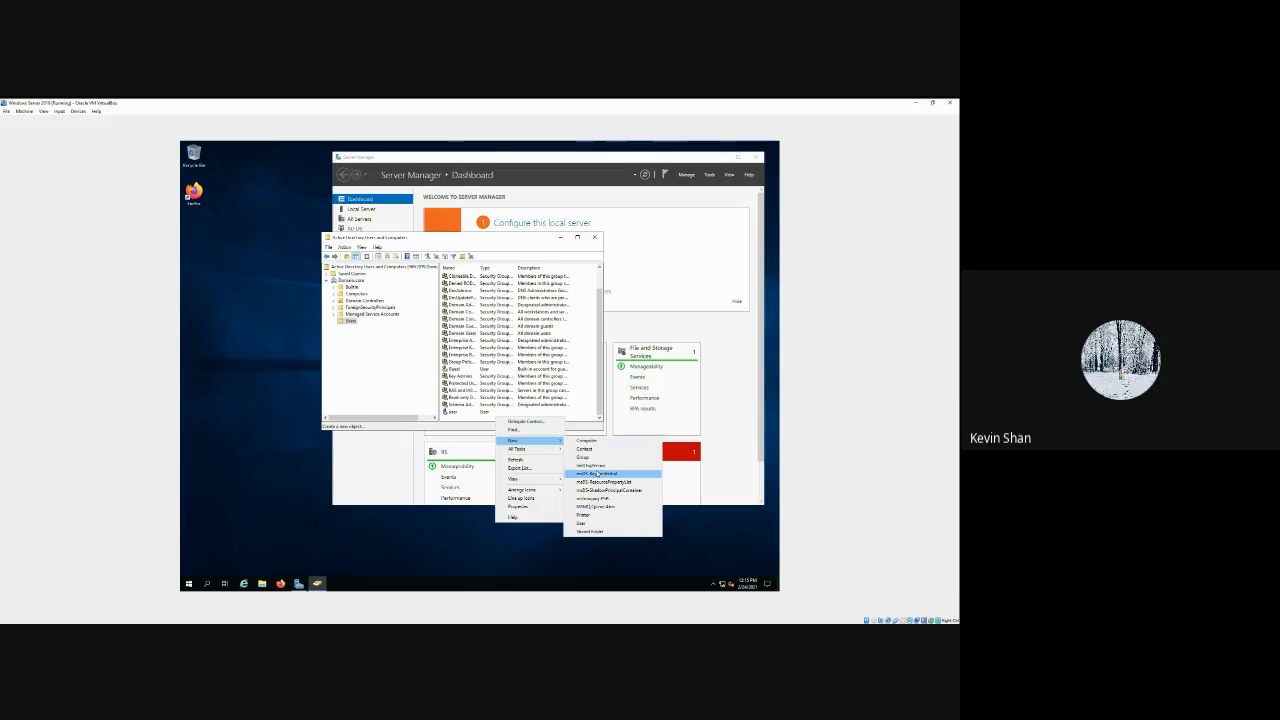
pyautogui.click(581, 524)
pyautogui.moveTo(392, 244); pyautogui.dragTo(423, 257)
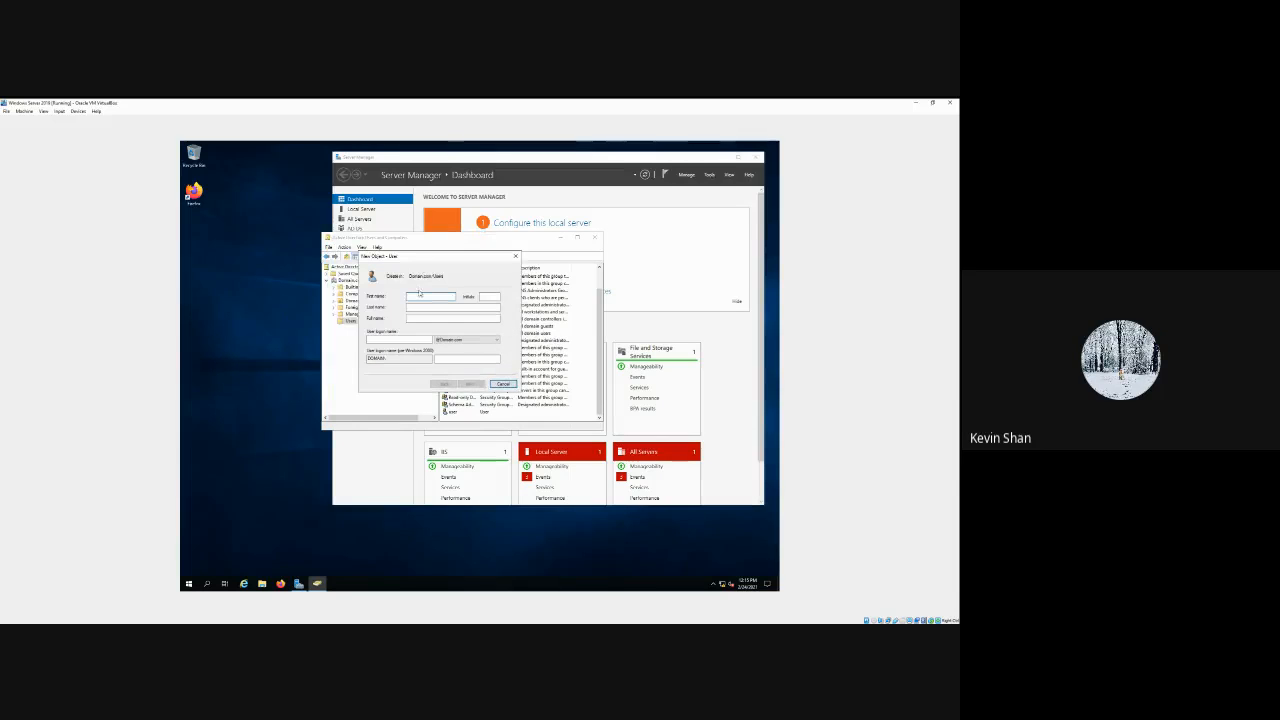
pyautogui.write('ad')
pyautogui.write(' 2')
pyautogui.click(426, 340)
pyautogui.write('user2')
pyautogui.press('Return')
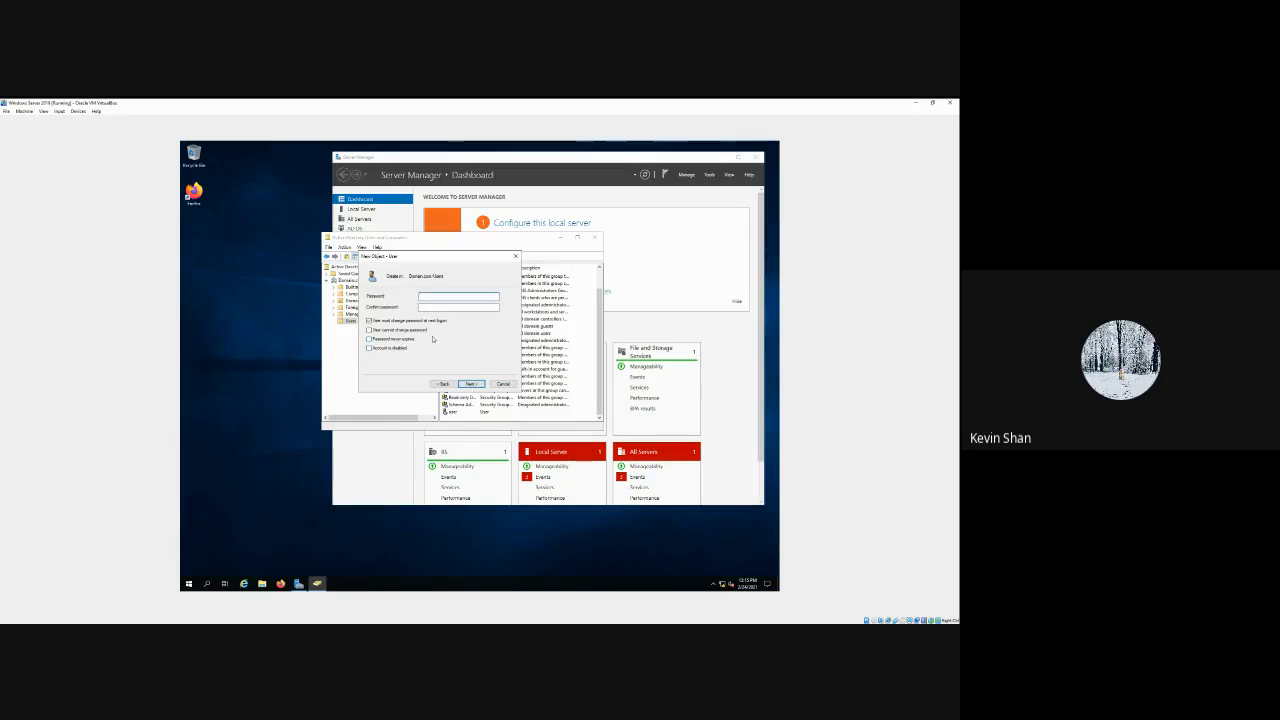
pyautogui.click(516, 256)
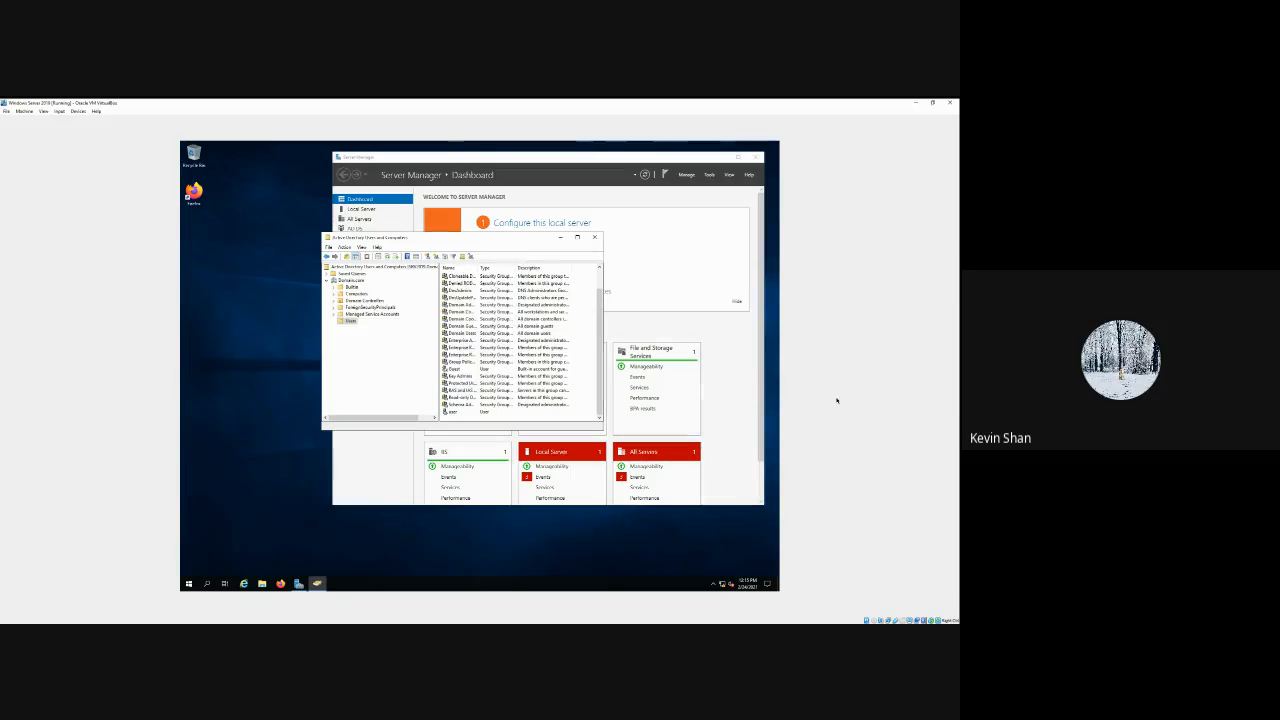
# Step: Open the properties of the domain account "user" and examine its account, profile, telephone and organization settings
pyautogui.rightClick(474, 411)
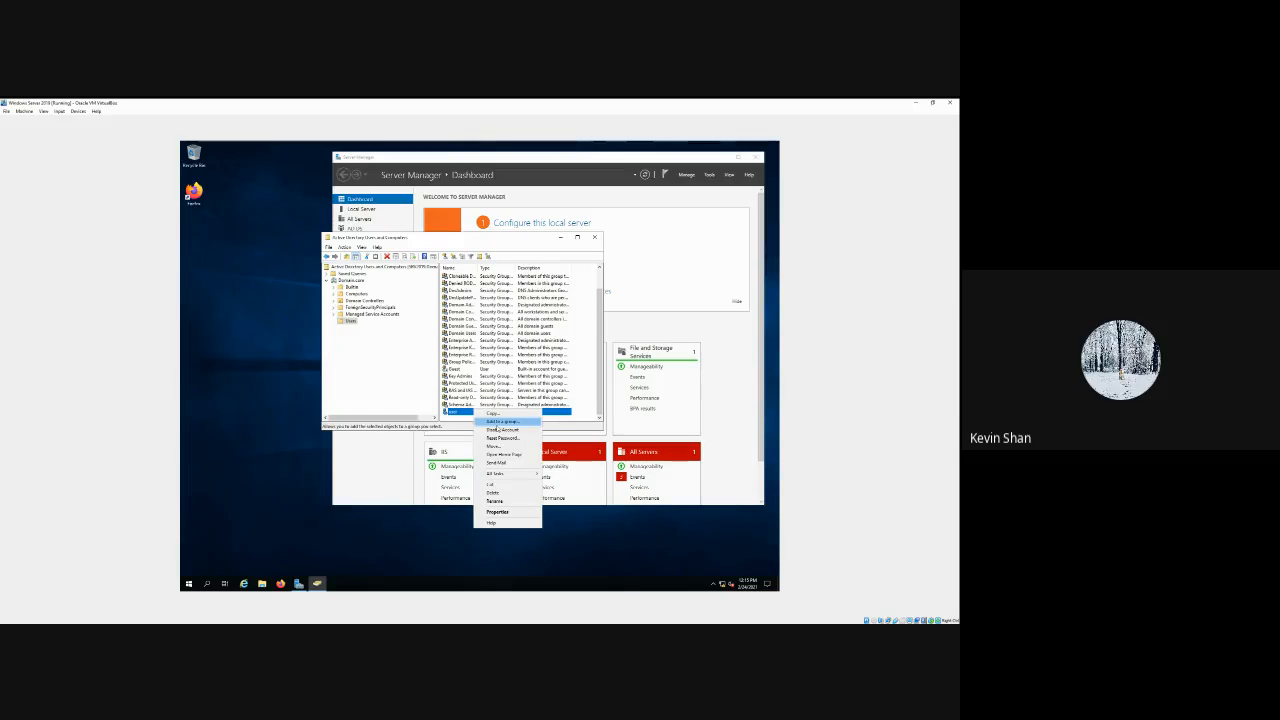
pyautogui.click(497, 511)
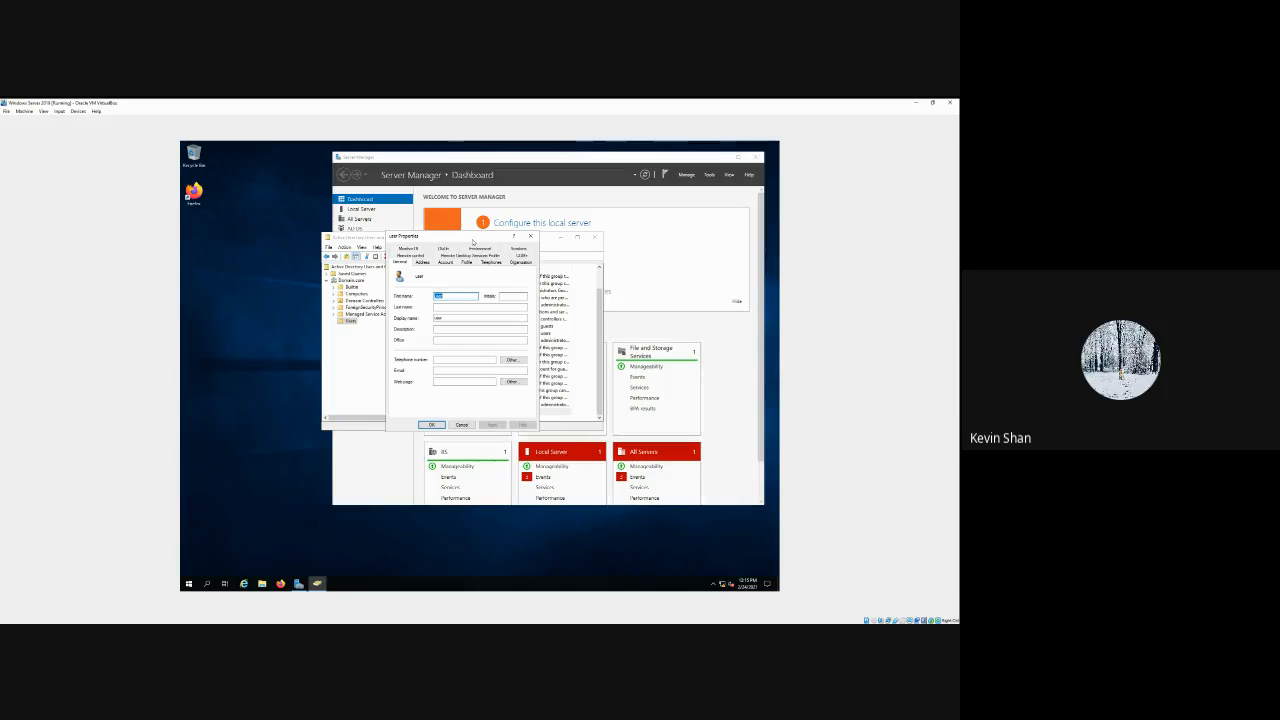
pyautogui.moveTo(473, 241); pyautogui.dragTo(521, 265)
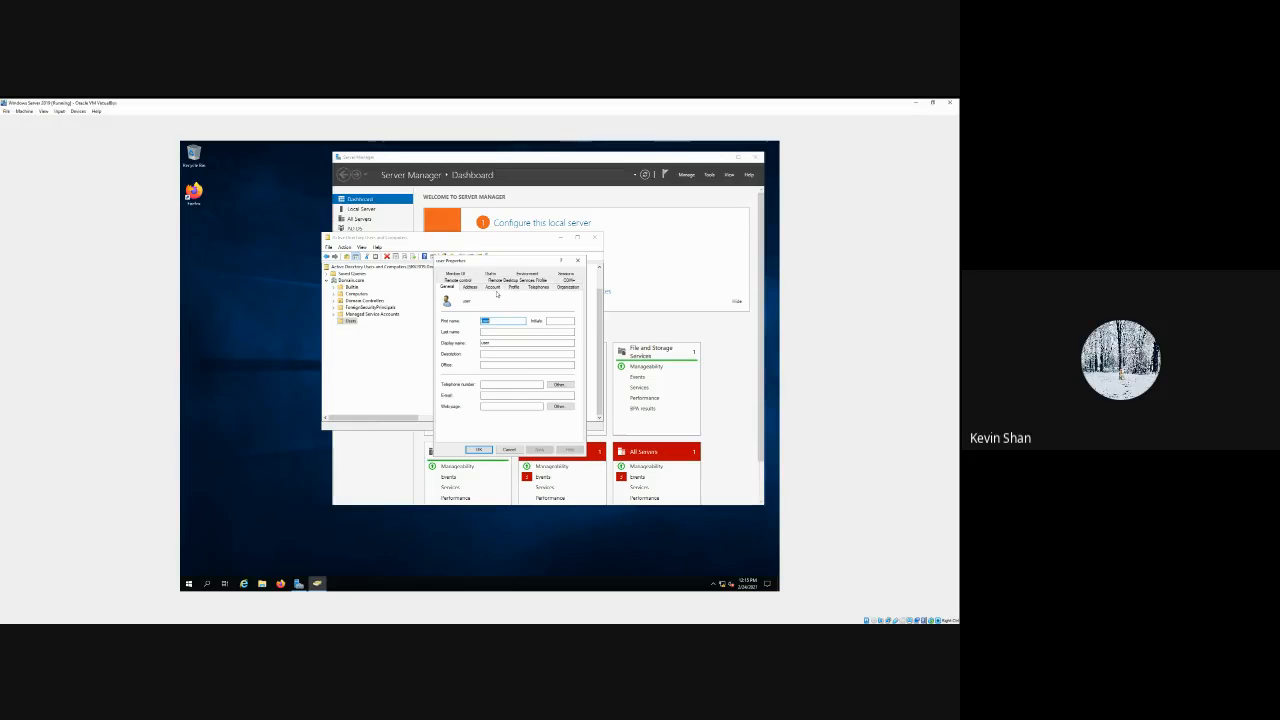
pyautogui.click(496, 288)
pyautogui.click(513, 287)
pyautogui.click(539, 287)
pyautogui.click(567, 287)
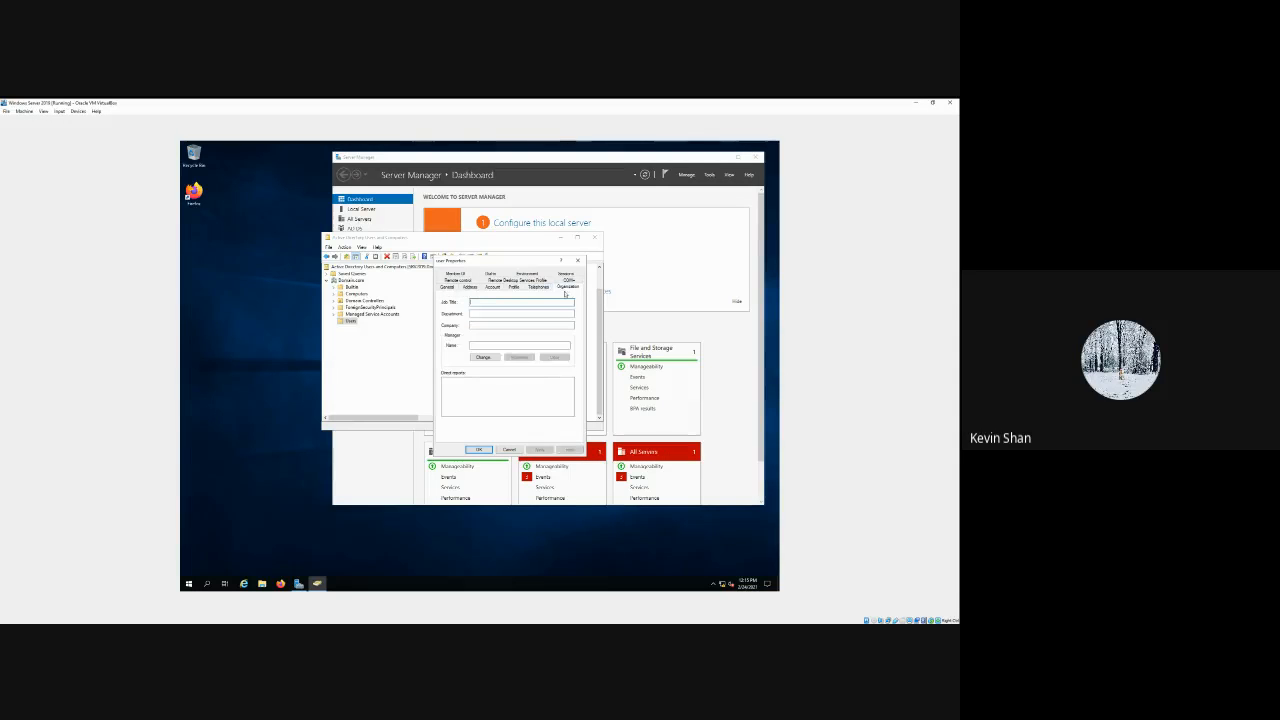